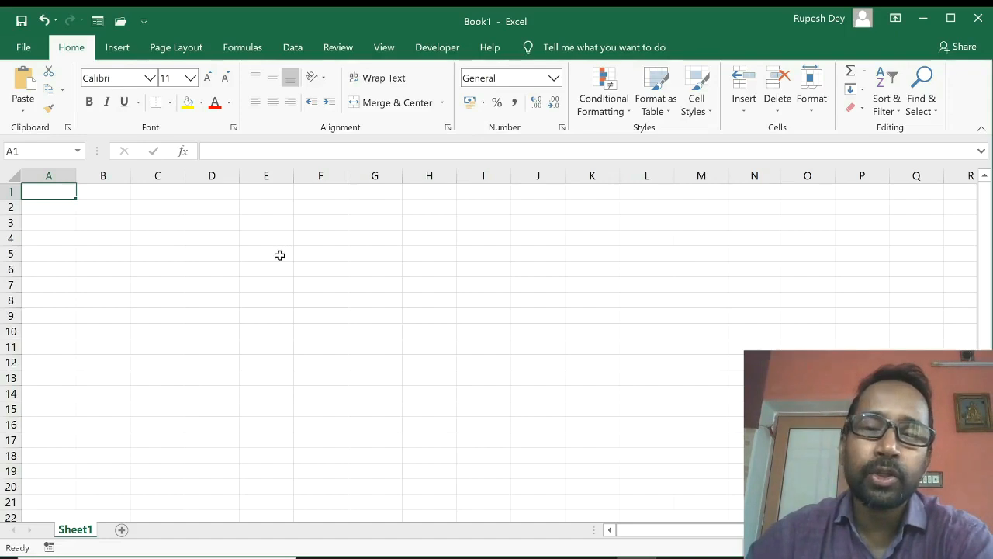
# Select the cell range E4:G13 on the empty sheet.
pyautogui.click(280, 255)
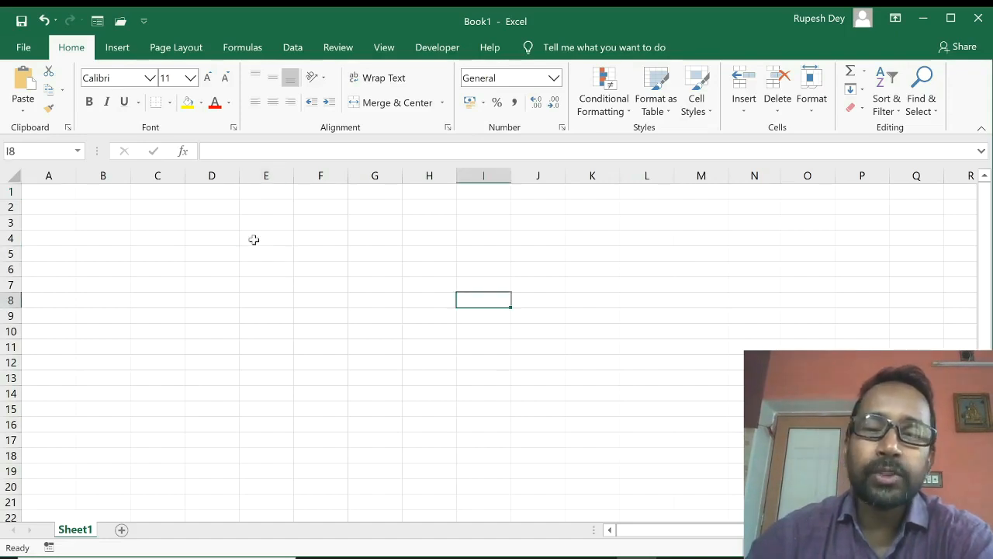
pyautogui.moveTo(254, 240); pyautogui.dragTo(388, 380)
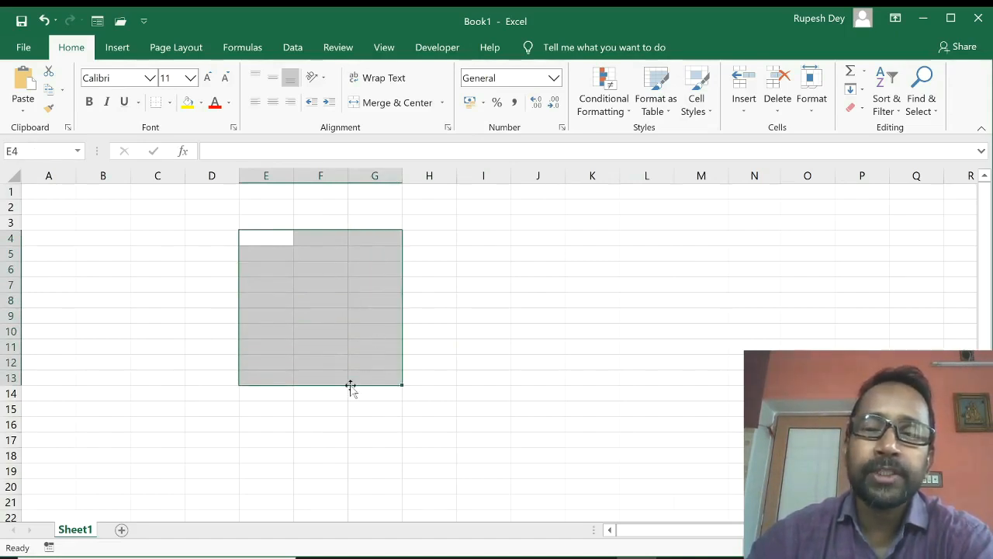
# Starting from cell E5, extend the selection to E5:H11, and clear it by selecting cell H10.
pyautogui.press('Down')
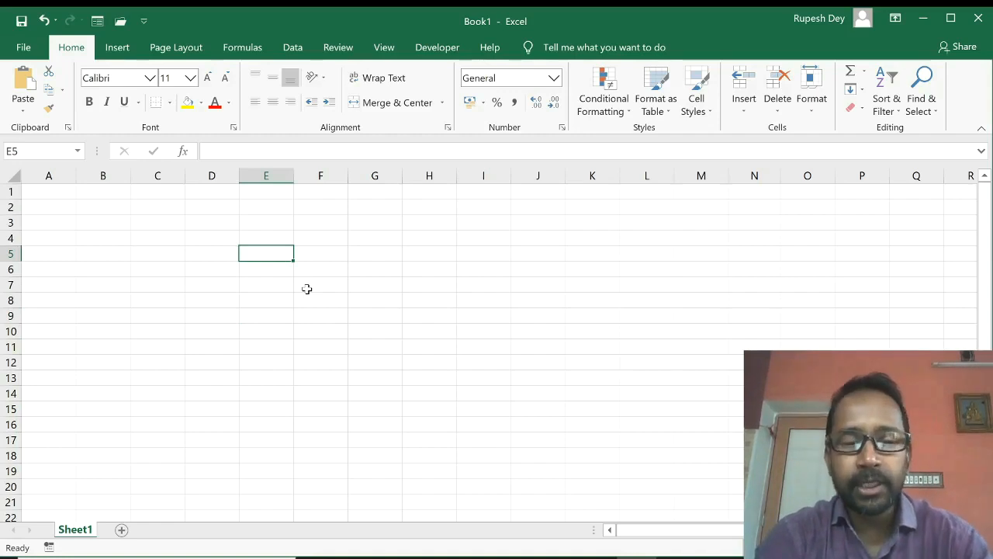
pyautogui.hotkey('shift', 'Down')
pyautogui.hotkey('shift', 'Down')
pyautogui.hotkey('shift', 'Down')
pyautogui.hotkey('shift', 'Down')
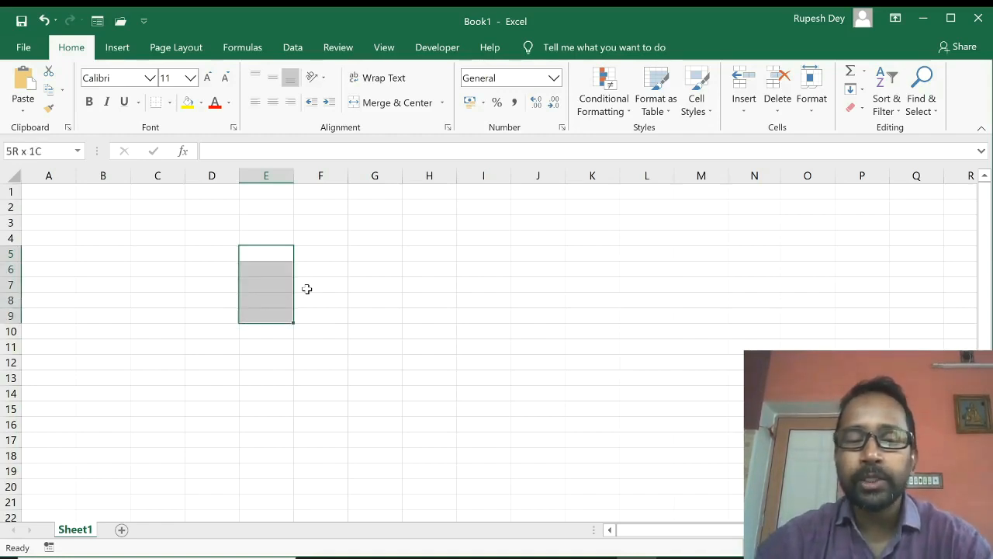
pyautogui.hotkey('shift', 'Right')
pyautogui.hotkey('shift', 'Right')
pyautogui.hotkey('shift', 'Right')
pyautogui.hotkey('shift', 'Down')
pyautogui.hotkey('shift', 'Down')
pyautogui.click(450, 332)
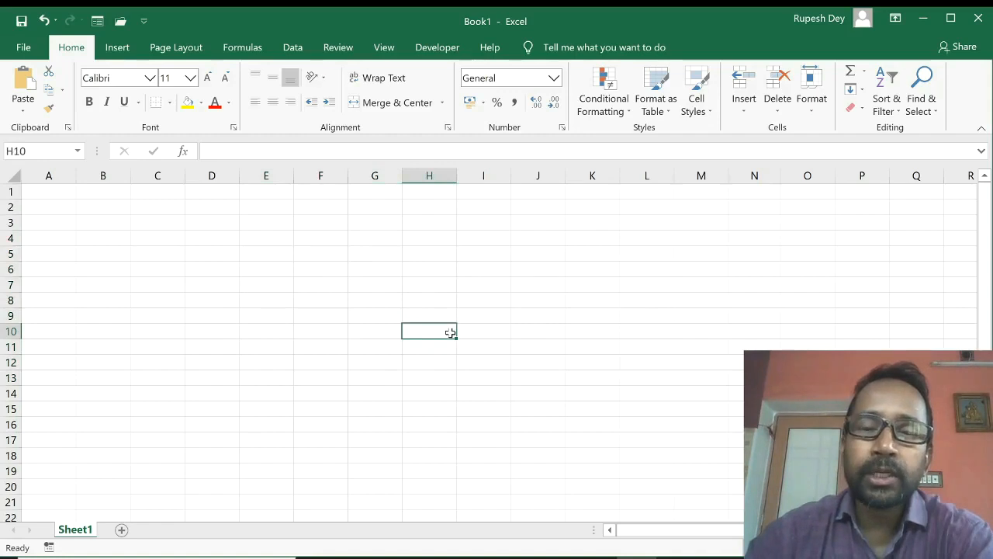
# Select non-adjacent cells together: D5, I5:I8, a block spanning rows 8 to 12 and another cell in column D, and clear the selection.
pyautogui.click(320, 254)
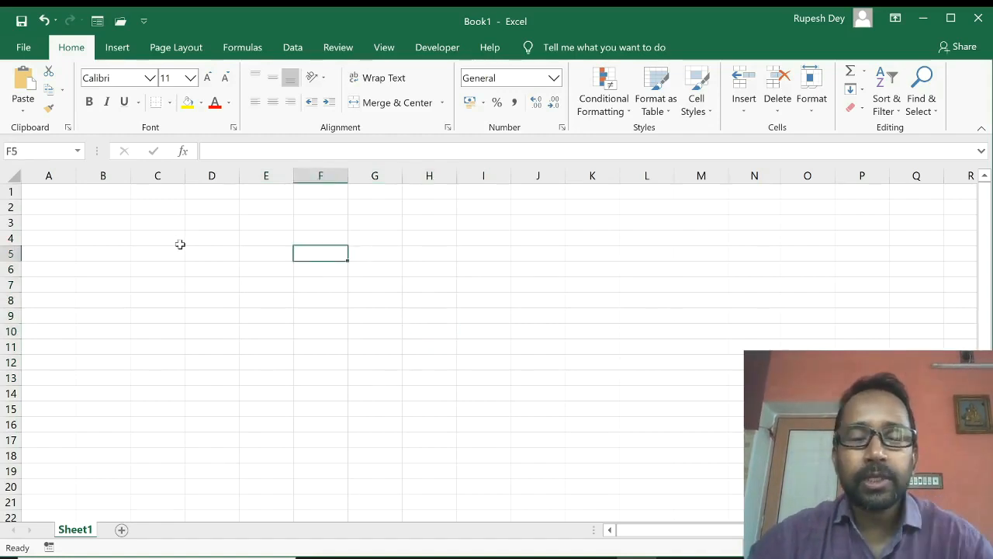
pyautogui.click(209, 252)
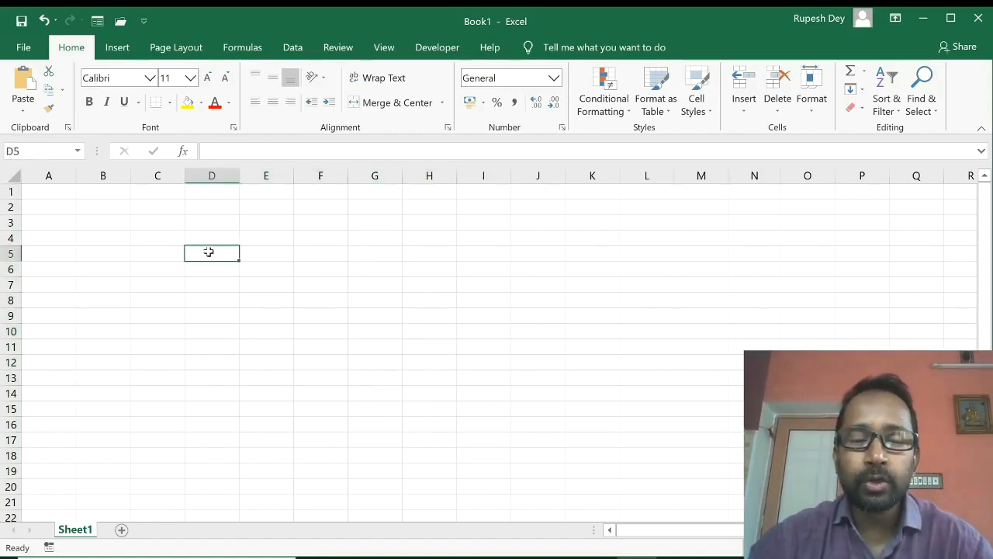
pyautogui.keyDown('ctrl'); pyautogui.moveTo(459, 254); pyautogui.dragTo(473, 300); pyautogui.keyUp('ctrl')
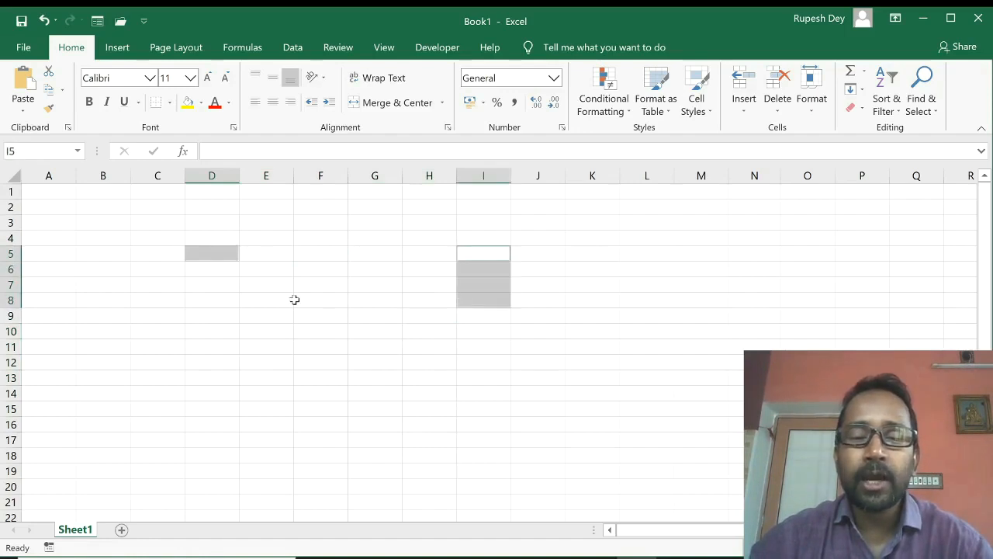
pyautogui.keyDown('ctrl'); pyautogui.moveTo(292, 300); pyautogui.dragTo(315, 363); pyautogui.keyUp('ctrl')
pyautogui.keyDown('ctrl'); pyautogui.click(226, 369); pyautogui.keyUp('ctrl')
pyautogui.click(770, 346)
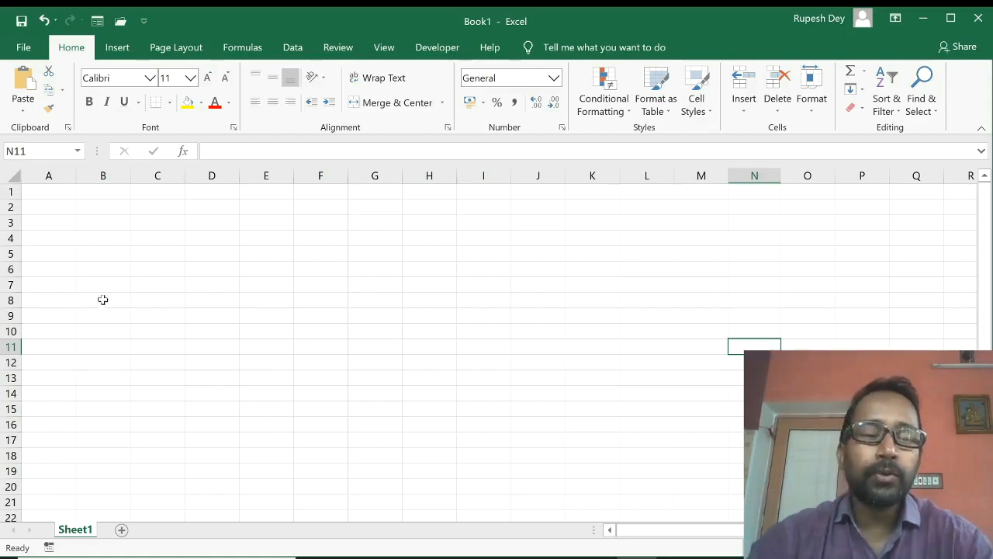
# Select entire row 6, and widen the selection to the contiguous rows 6 to 12.
pyautogui.click(10, 269)
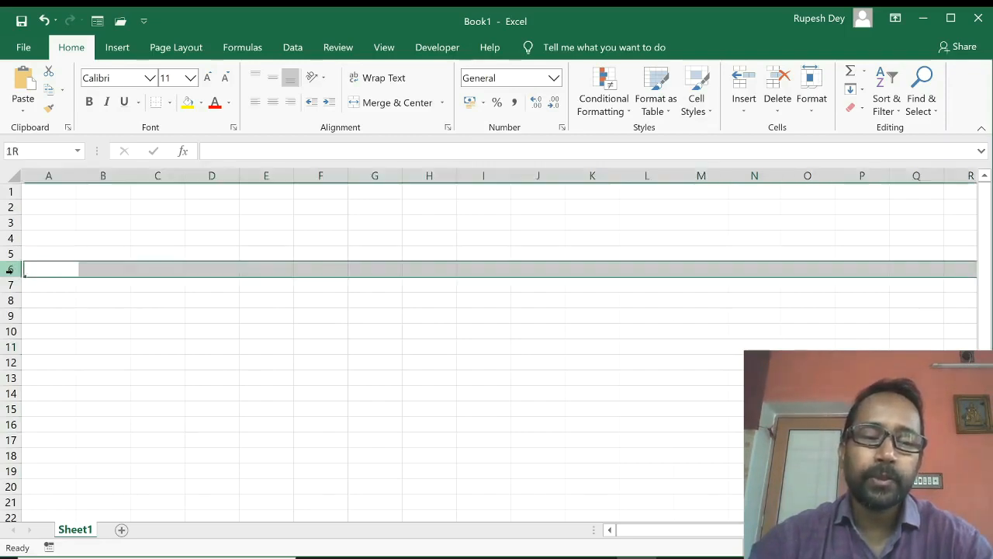
pyautogui.moveTo(3, 269); pyautogui.dragTo(6, 360)
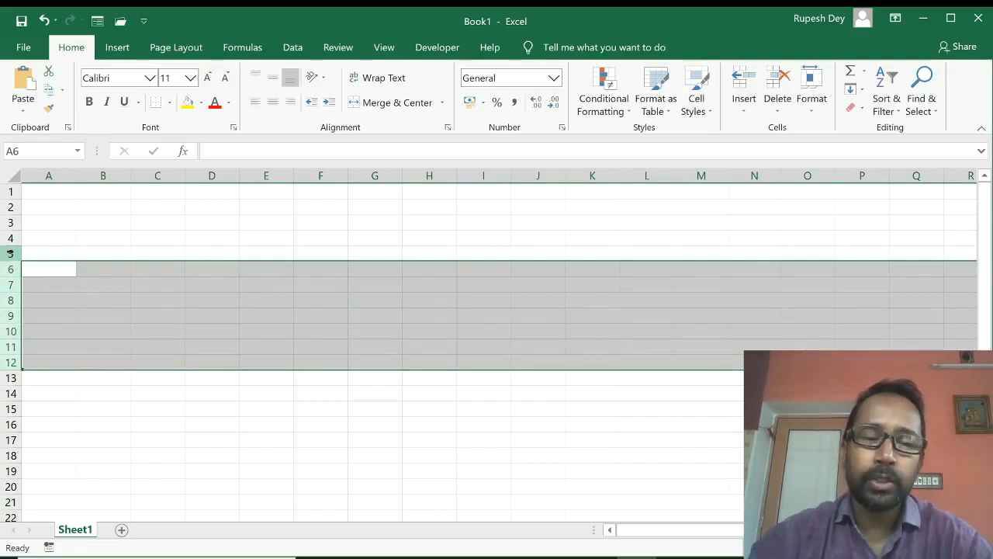
pyautogui.click(10, 254)
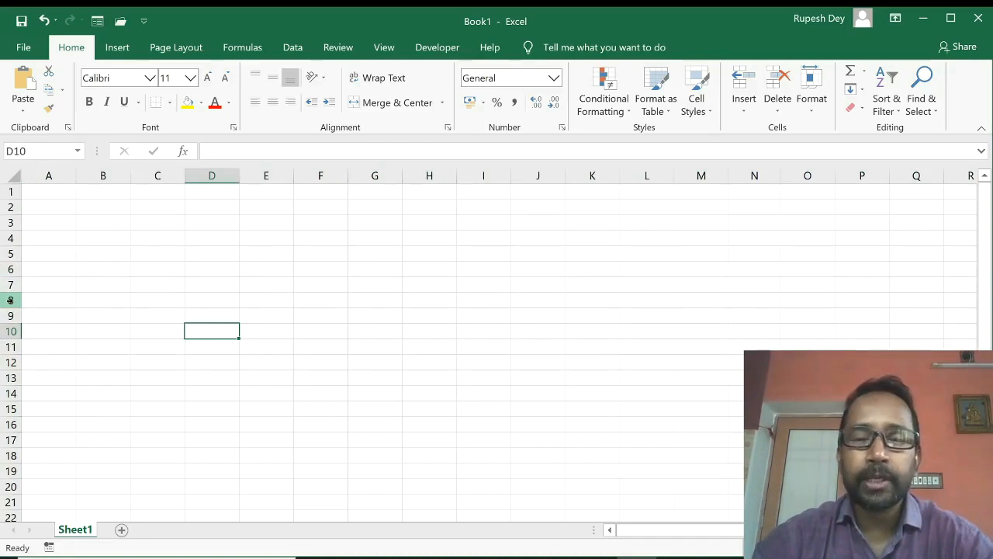
# Select the non-adjacent rows 8, 10 to 12 and 15 to 16 together.
pyautogui.click(10, 300)
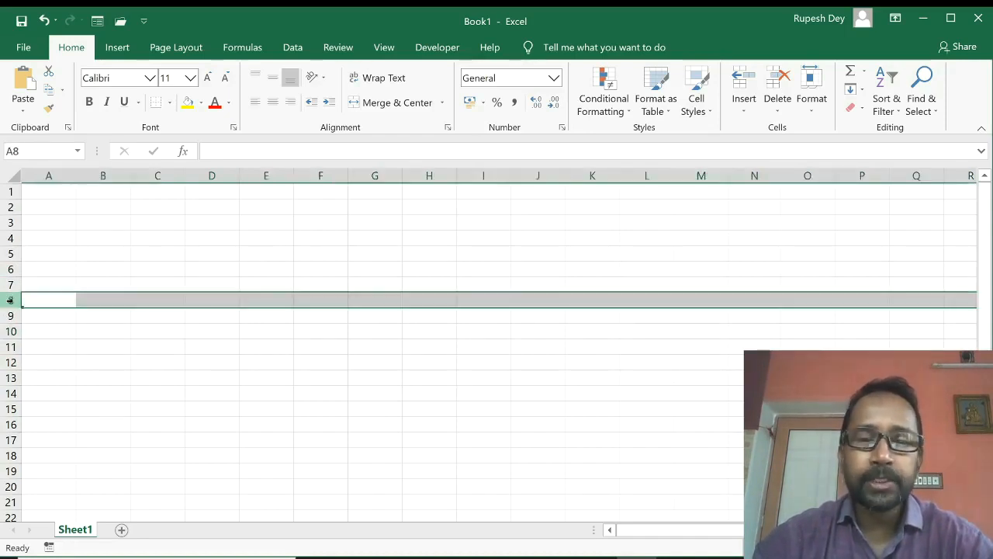
pyautogui.keyDown('ctrl'); pyautogui.moveTo(10, 331); pyautogui.dragTo(10, 362); pyautogui.keyUp('ctrl')
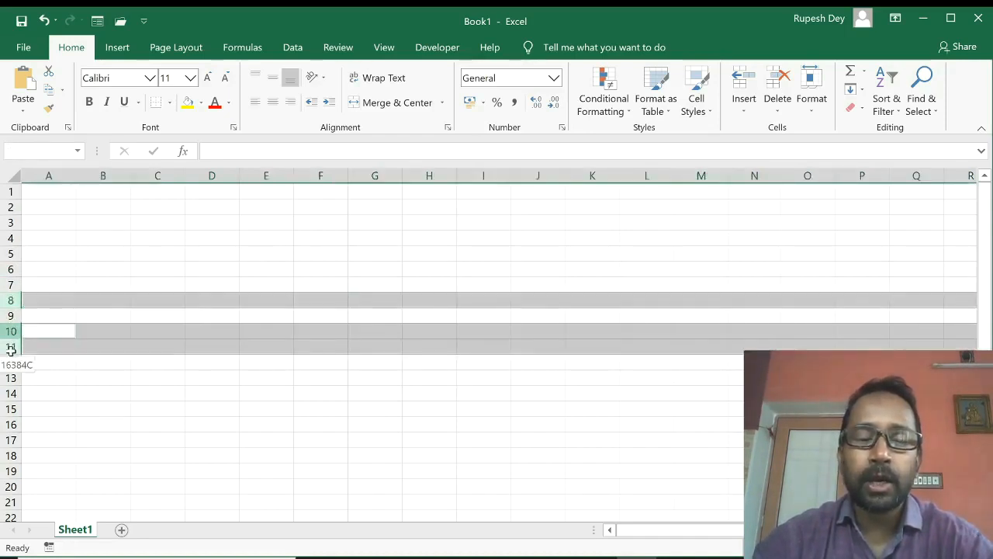
pyautogui.keyDown('ctrl'); pyautogui.moveTo(10, 409); pyautogui.dragTo(11, 424); pyautogui.keyUp('ctrl')
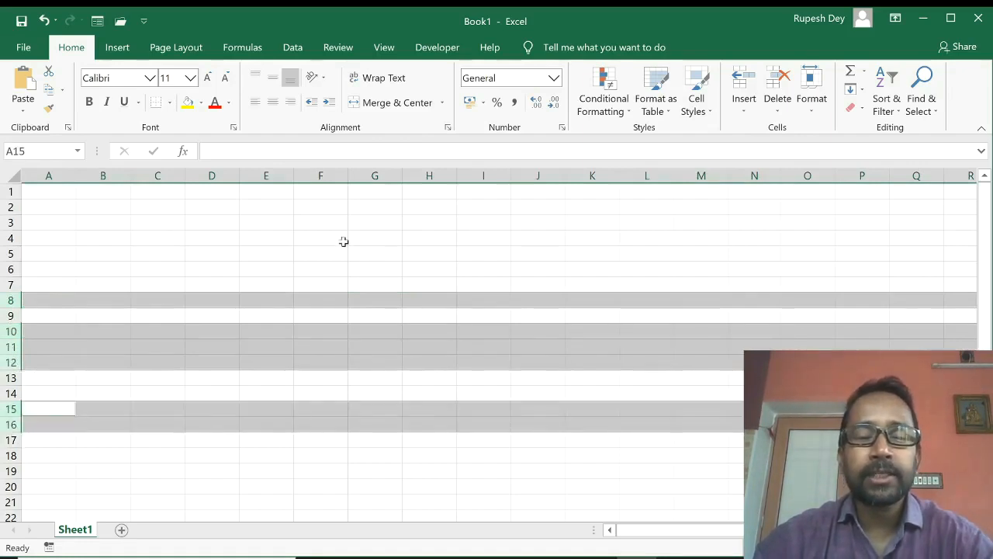
# Select columns D to H as one block, and column D together with a separate block of columns starting at G.
pyautogui.click(222, 177)
pyautogui.moveTo(215, 175); pyautogui.dragTo(429, 176)
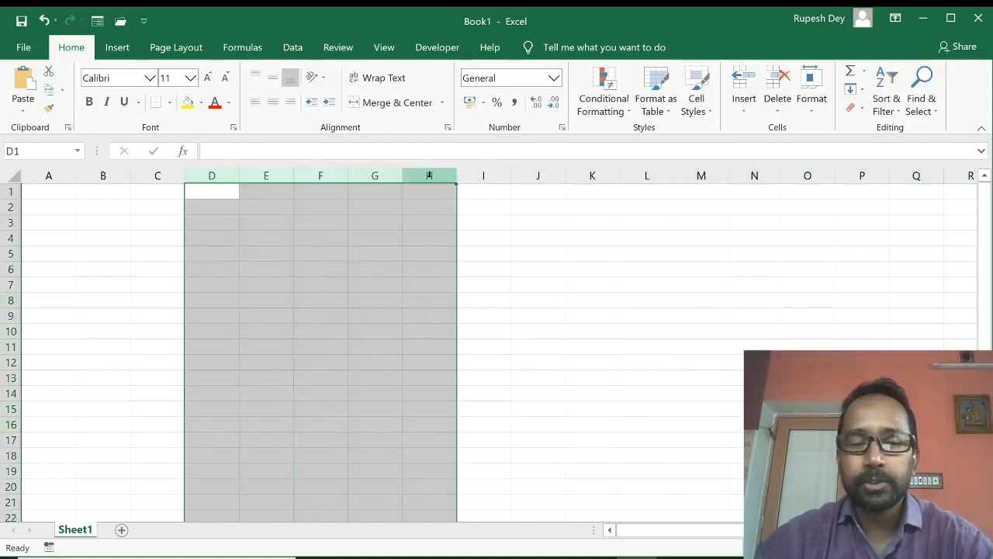
pyautogui.click(221, 177)
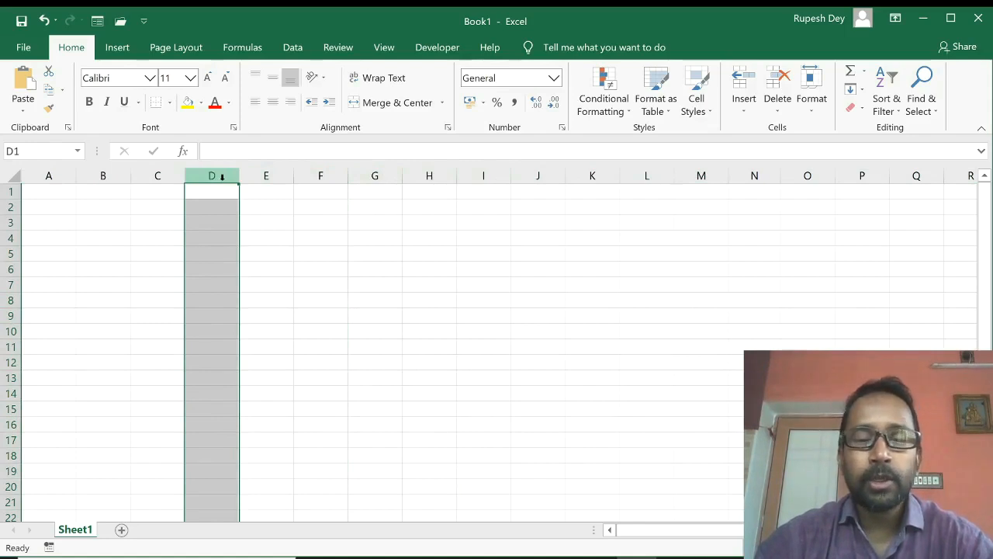
pyautogui.keyDown('ctrl'); pyautogui.moveTo(377, 175); pyautogui.dragTo(517, 173); pyautogui.keyUp('ctrl')
pyautogui.click(783, 284)
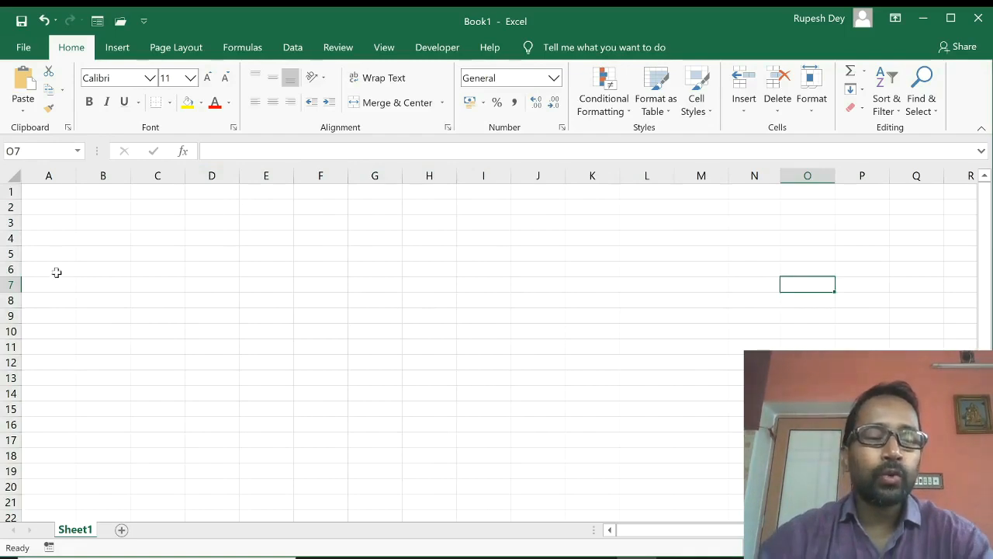
# Select the entire row 6 from cell A6, and the entire column C from cell C1.
pyautogui.click(56, 269)
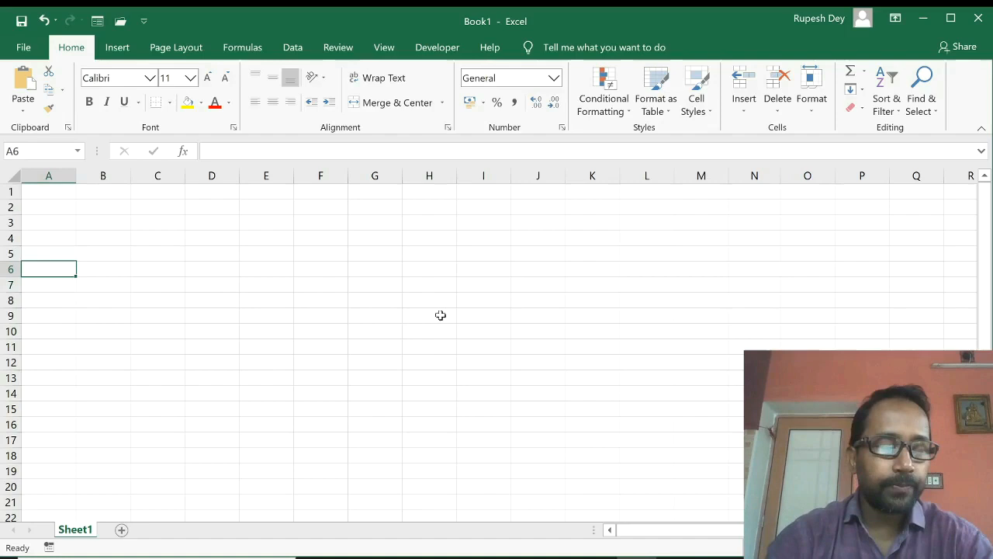
pyautogui.hotkey('shift', 'space')
pyautogui.click(165, 194)
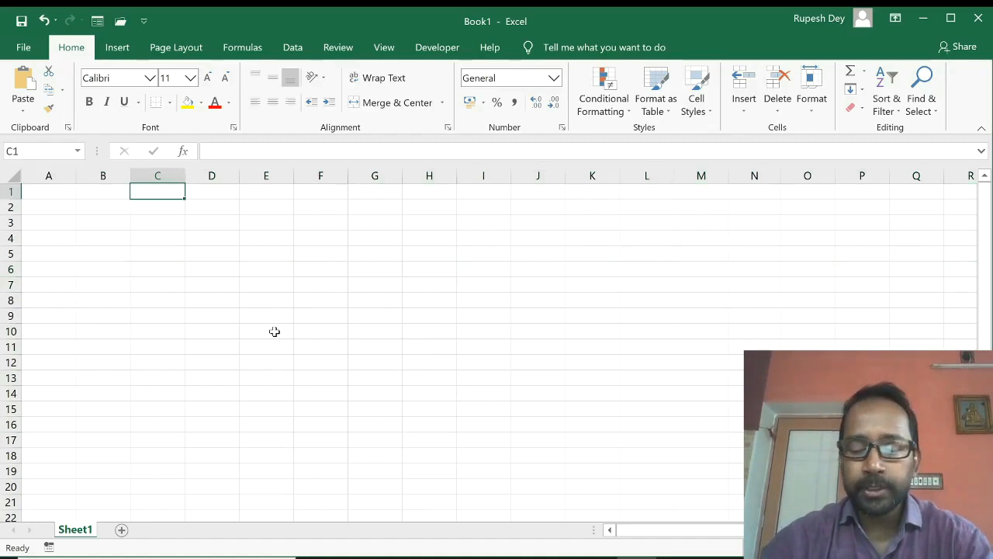
pyautogui.hotkey('ctrl', 'space')
pyautogui.click(320, 331)
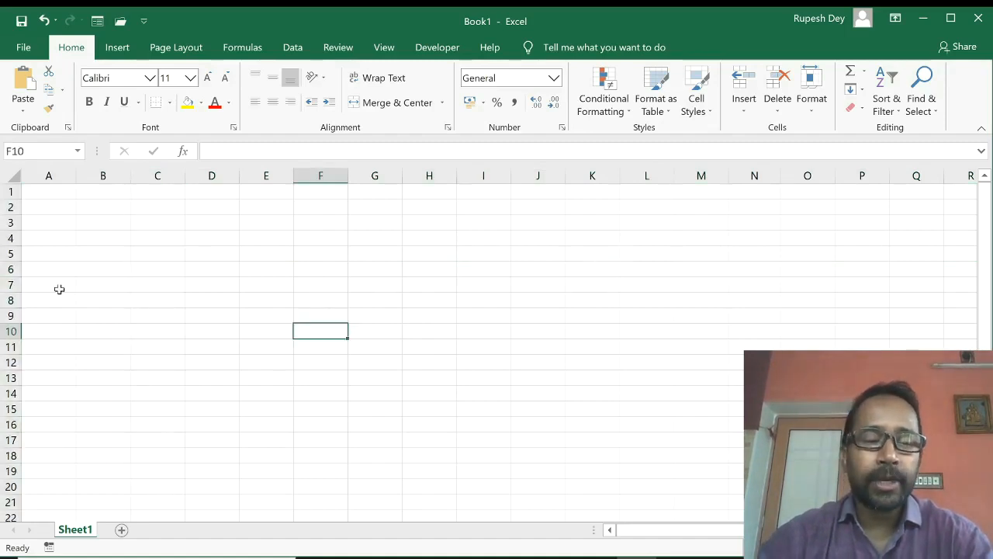
# Select entire row 7 from cell A7 and extend the selection through row 12.
pyautogui.click(59, 289)
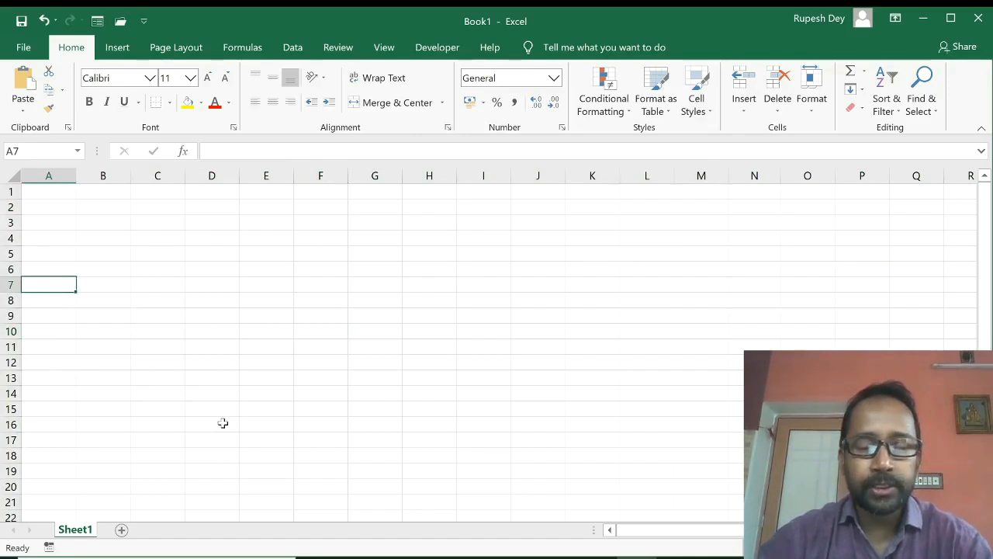
pyautogui.hotkey('shift', 'space')
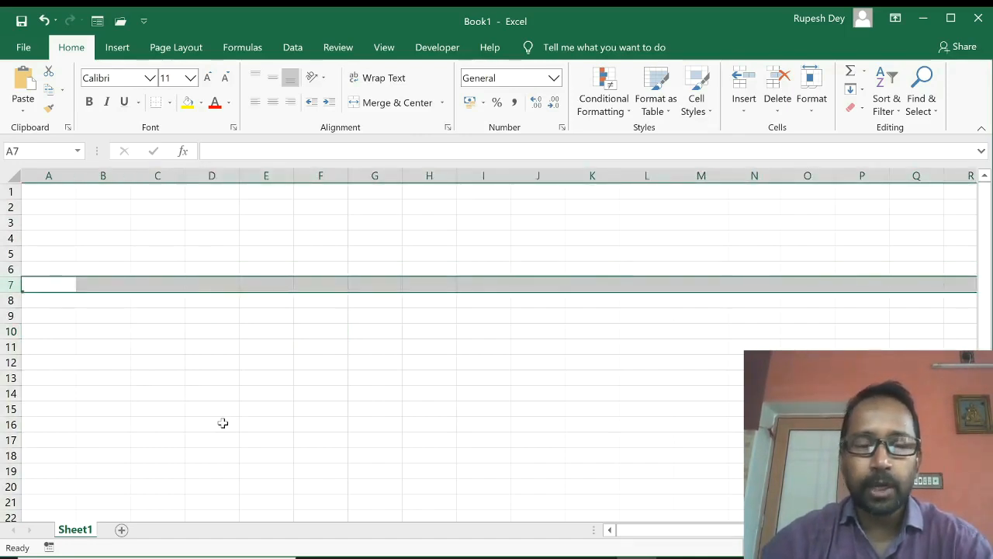
pyautogui.hotkey('shift', 'Down')
pyautogui.hotkey('shift', 'Down')
pyautogui.hotkey('shift', 'Down')
pyautogui.hotkey('shift', 'Down')
pyautogui.hotkey('shift', 'Down')
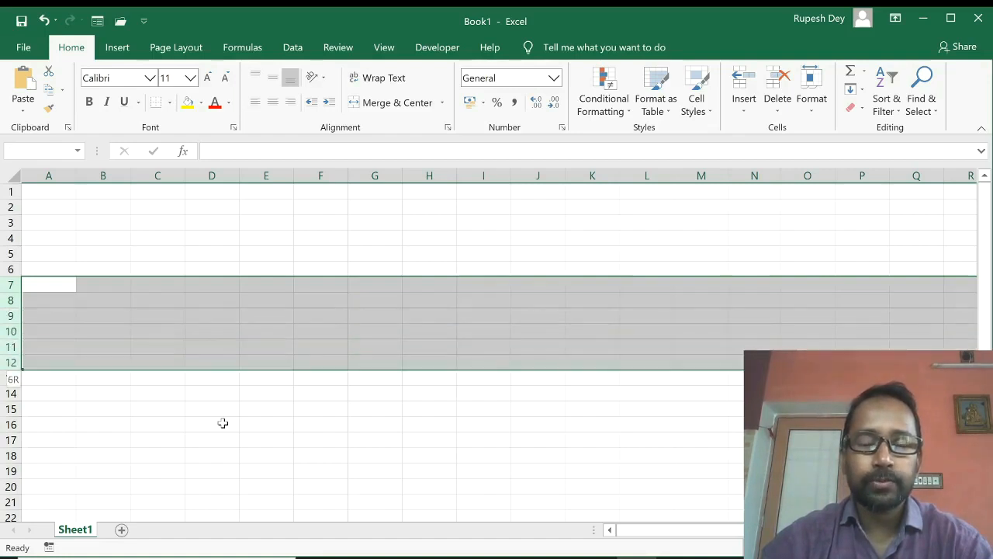
# Select entire column D from cell D1 and extend the selection through column G.
pyautogui.click(217, 195)
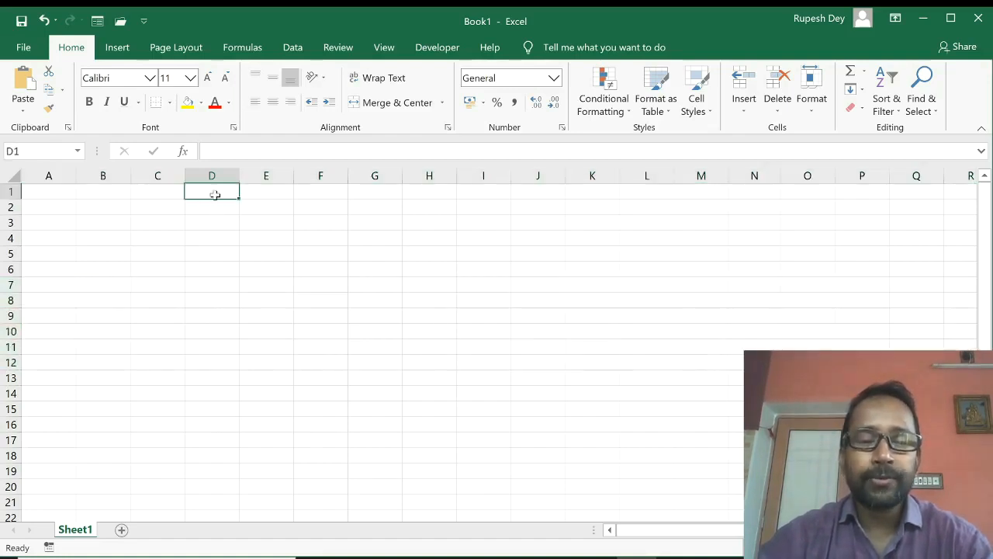
pyautogui.hotkey('ctrl', 'space')
pyautogui.hotkey('shift', 'Right')
pyautogui.hotkey('shift', 'Right')
pyautogui.hotkey('shift', 'Right')
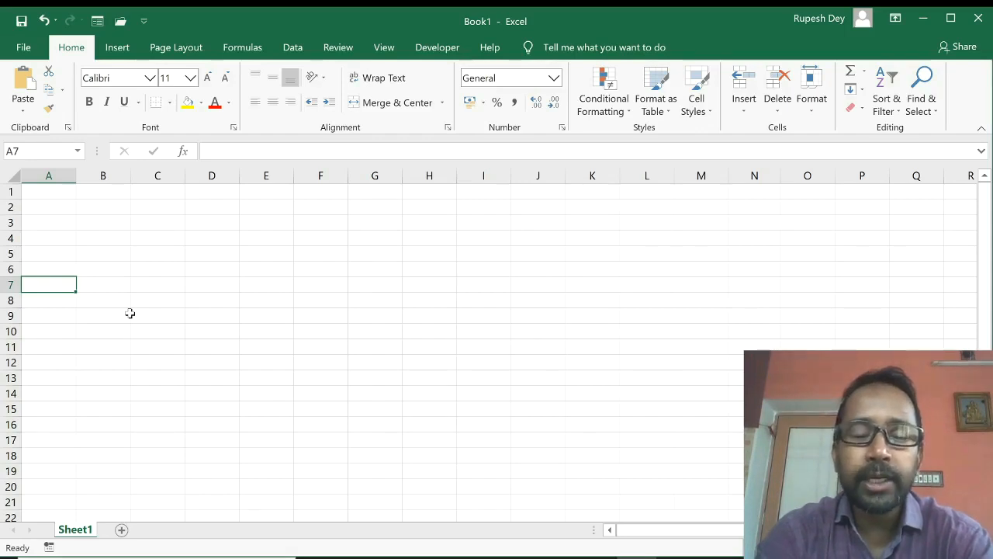
# Select all cells of the worksheet at once.
pyautogui.click(158, 331)
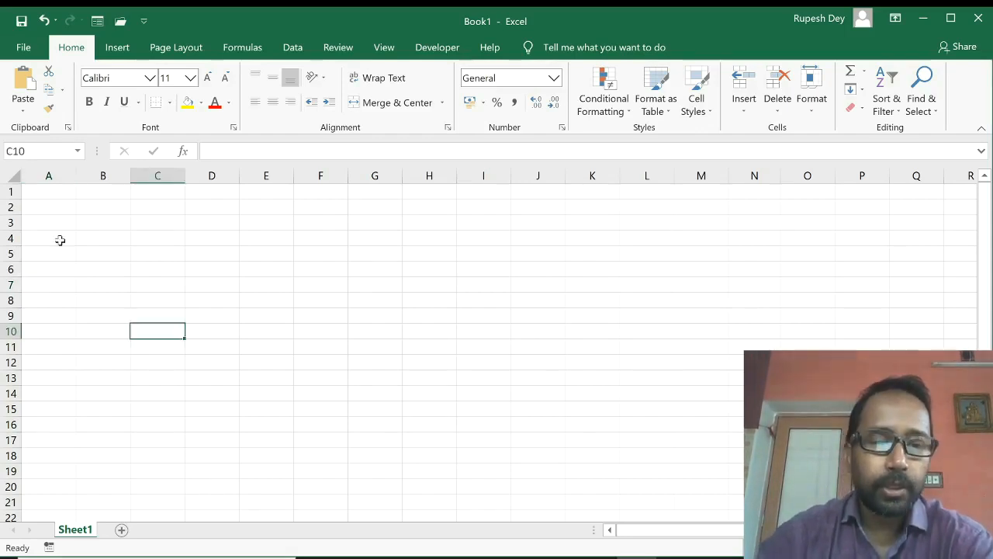
pyautogui.click(11, 176)
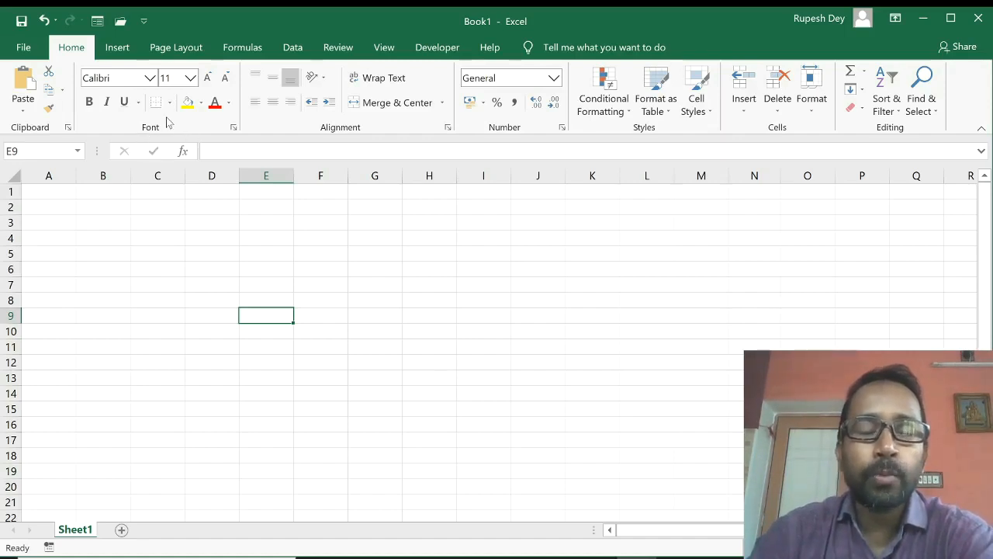
# Review the list of available fonts, and set the font size of cell E2 to 22.
pyautogui.click(150, 79)
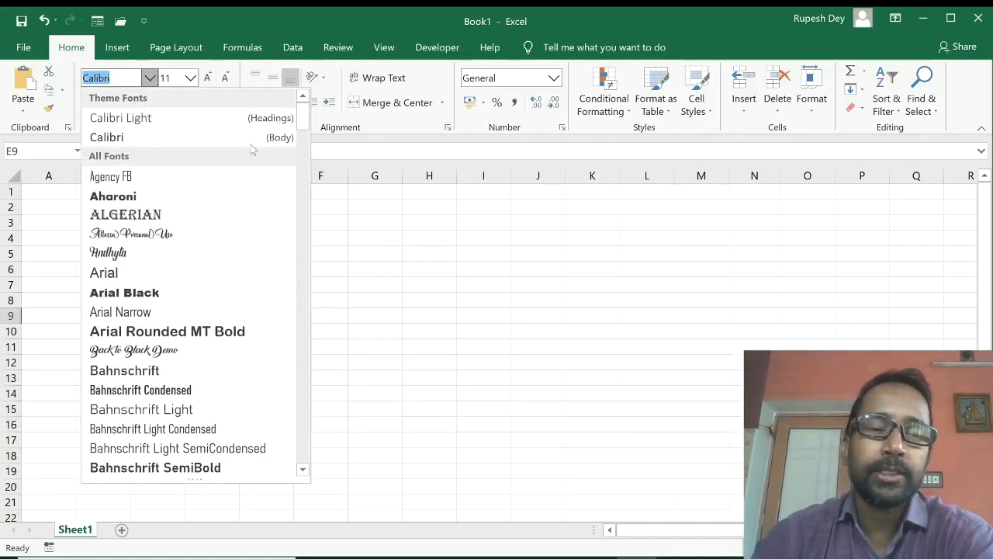
pyautogui.click(190, 78)
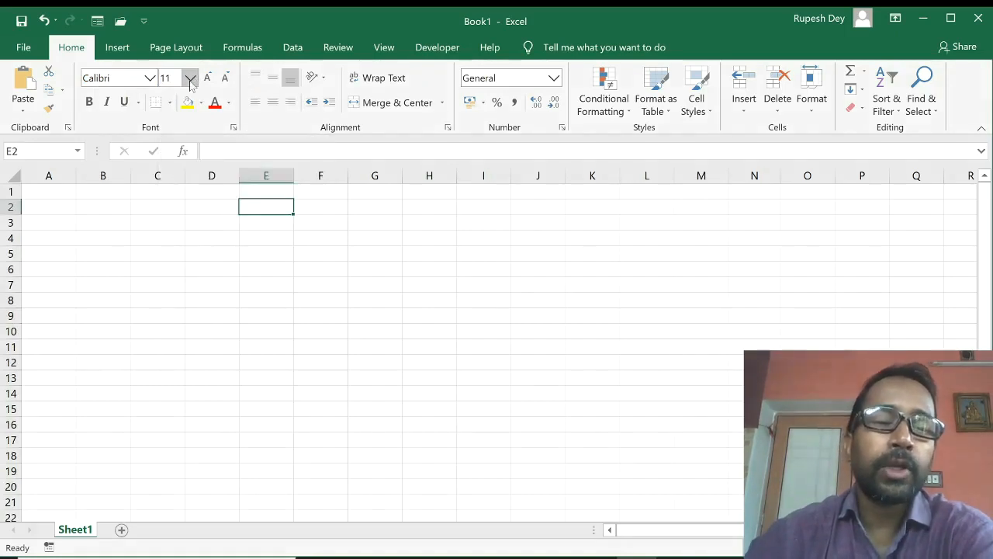
pyautogui.click(190, 78)
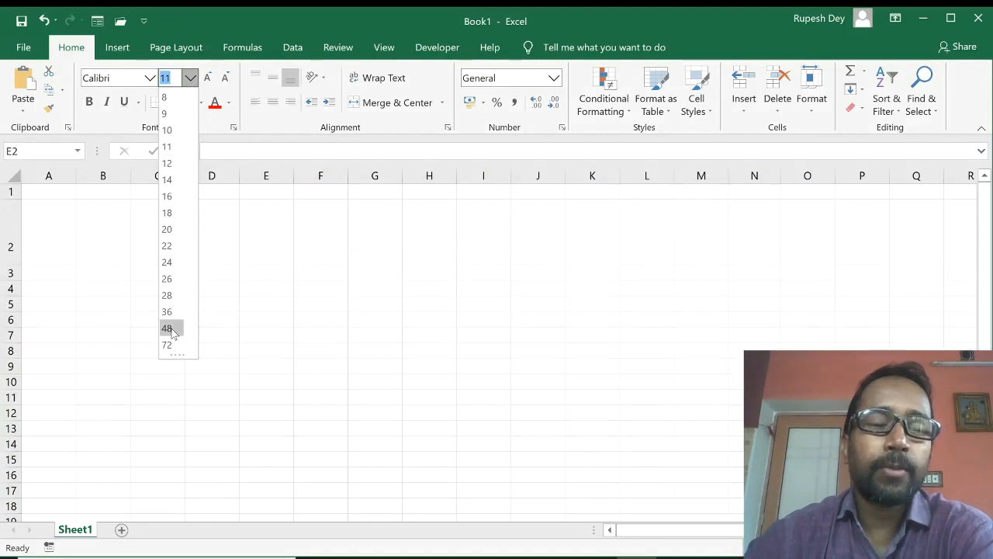
pyautogui.click(175, 246)
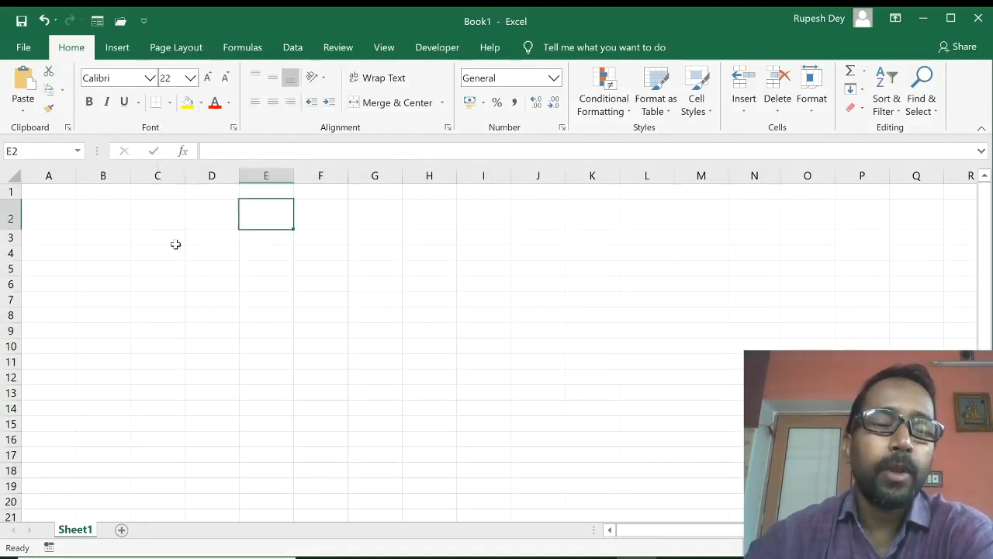
# Set the font size of cell E2 to the custom value 21.
pyautogui.click(190, 79)
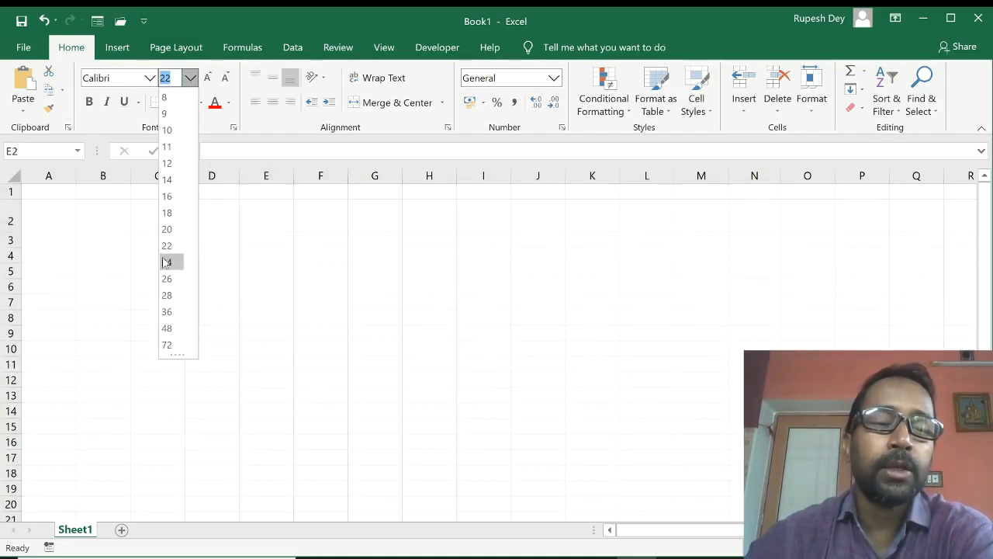
pyautogui.click(178, 81)
pyautogui.write('21')
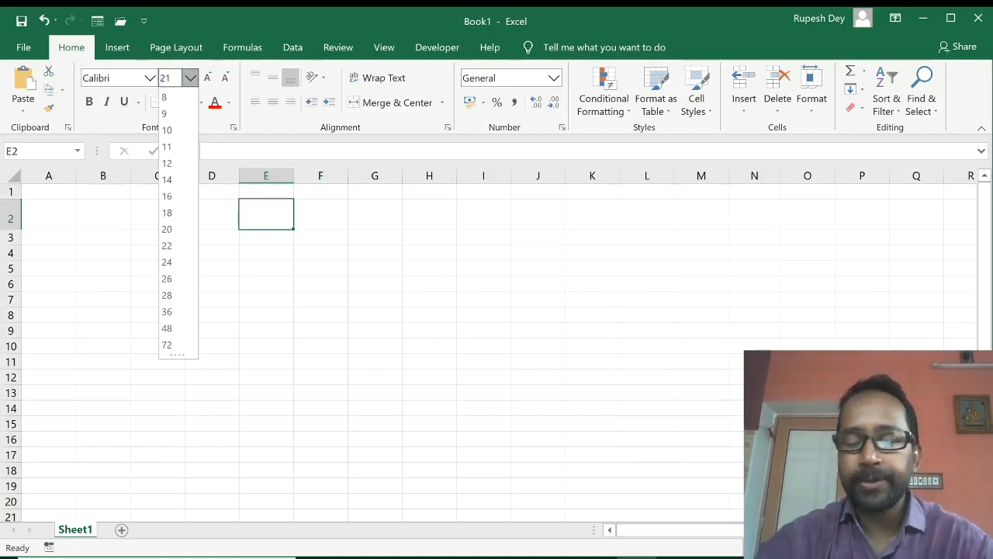
pyautogui.press('Return')
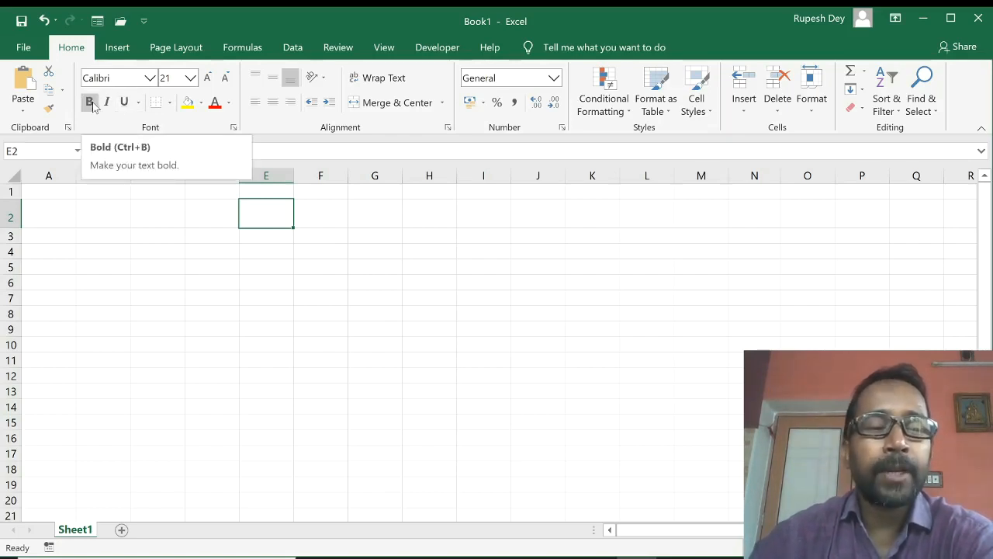
# Enter the text VSN in cell E2 and reselect that cell.
pyautogui.write('VSN')
pyautogui.click(372, 317)
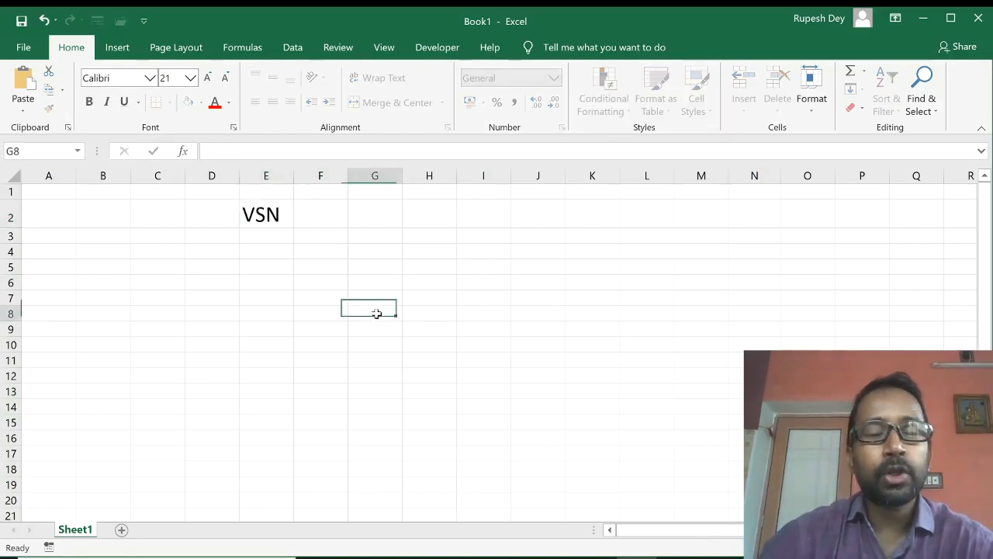
pyautogui.click(268, 212)
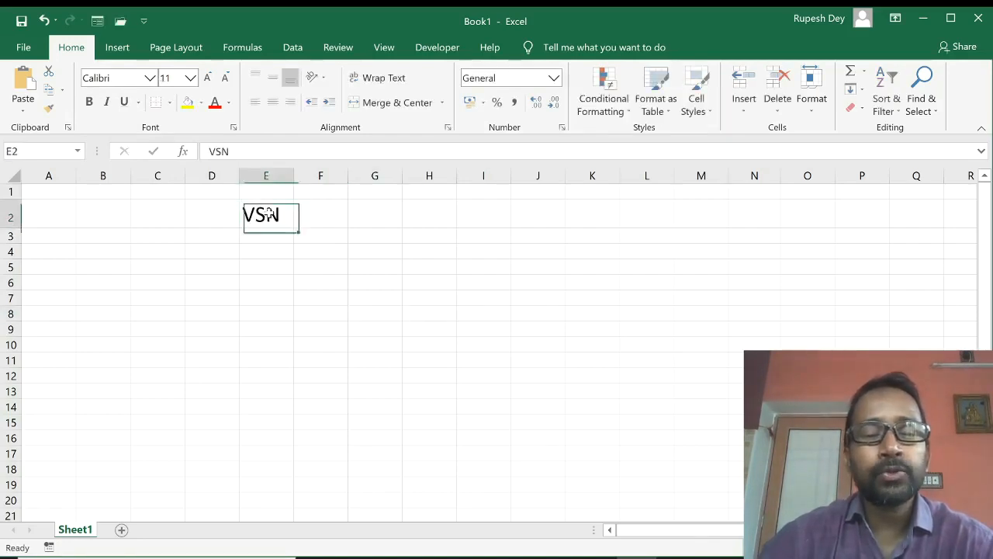
# Try bold formatting on the VSN text in cell E2, switching it on and off twice.
pyautogui.click(90, 103)
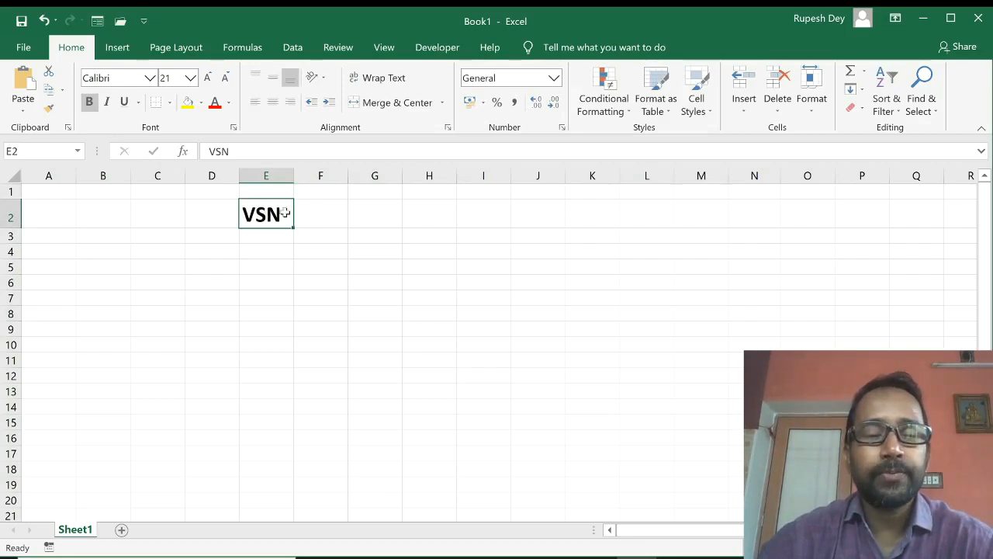
pyautogui.click(90, 104)
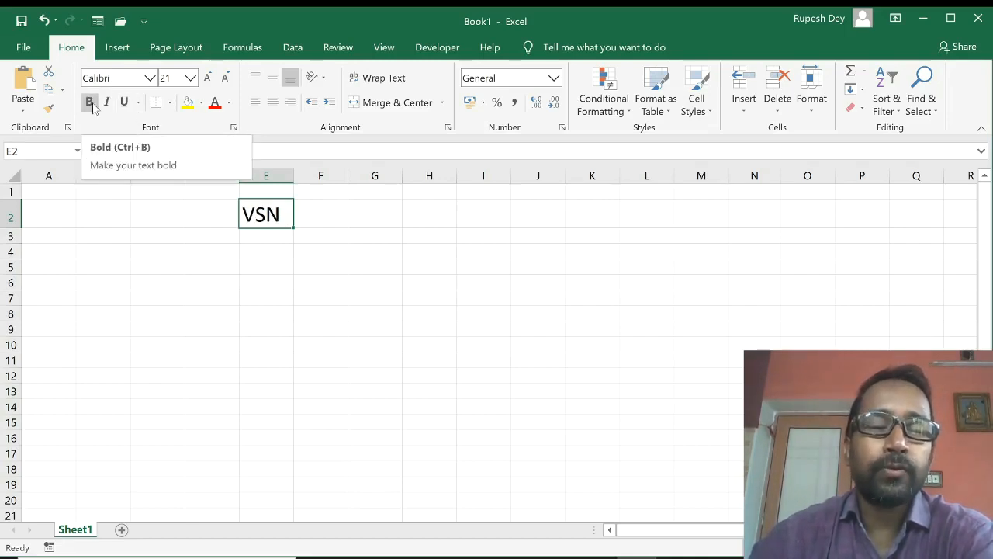
pyautogui.click(90, 104)
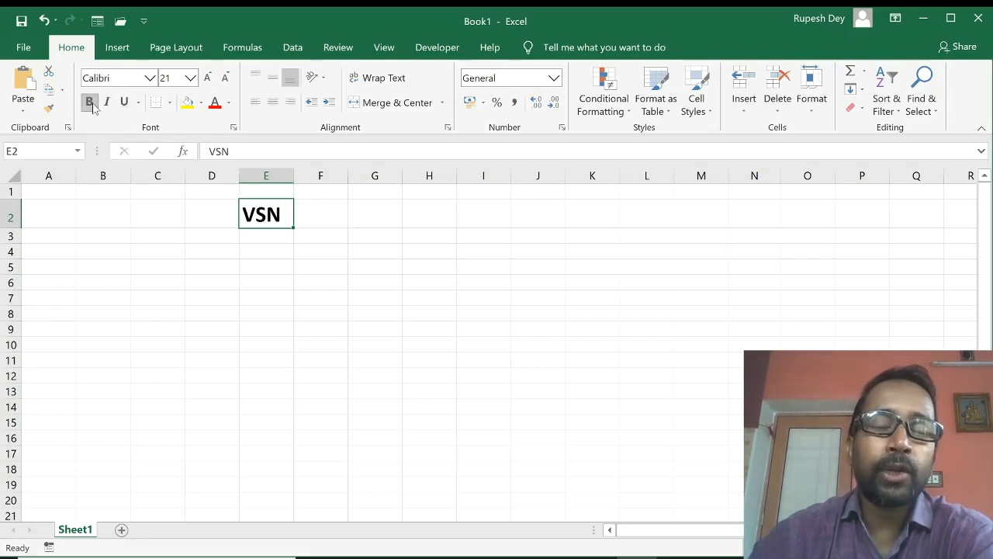
pyautogui.click(90, 104)
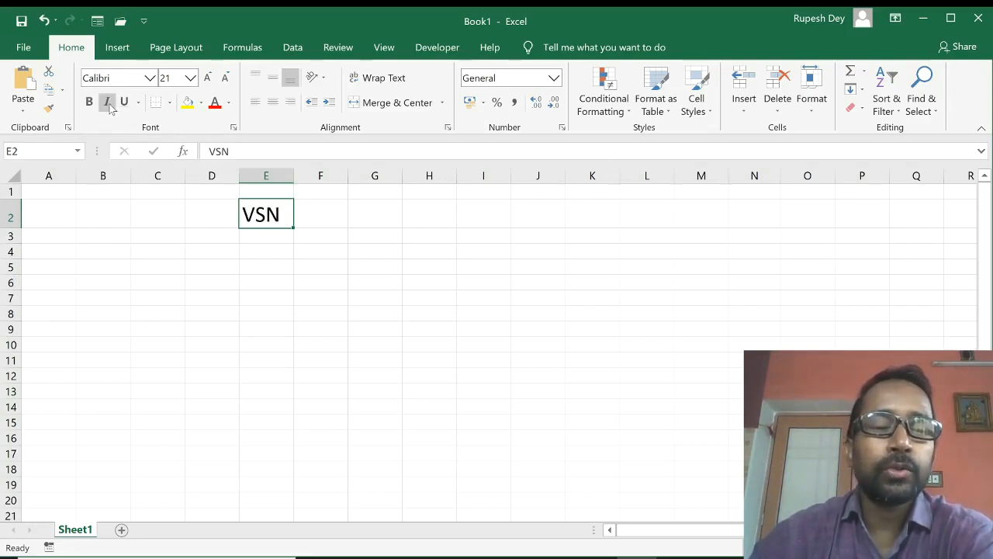
# Format the VSN text in cell E2 as italic, bold and underlined.
pyautogui.click(108, 104)
pyautogui.click(125, 105)
pyautogui.click(125, 106)
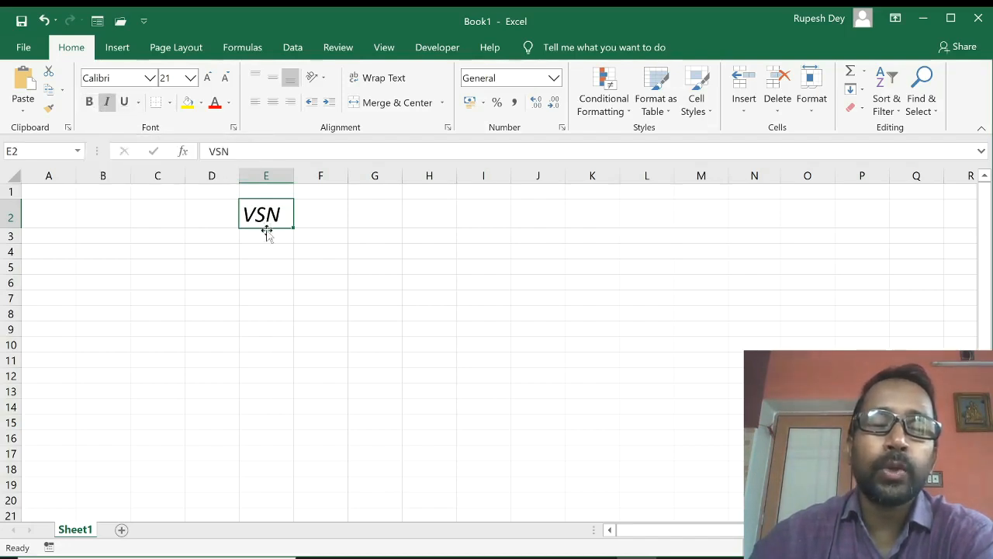
pyautogui.click(89, 102)
pyautogui.click(124, 102)
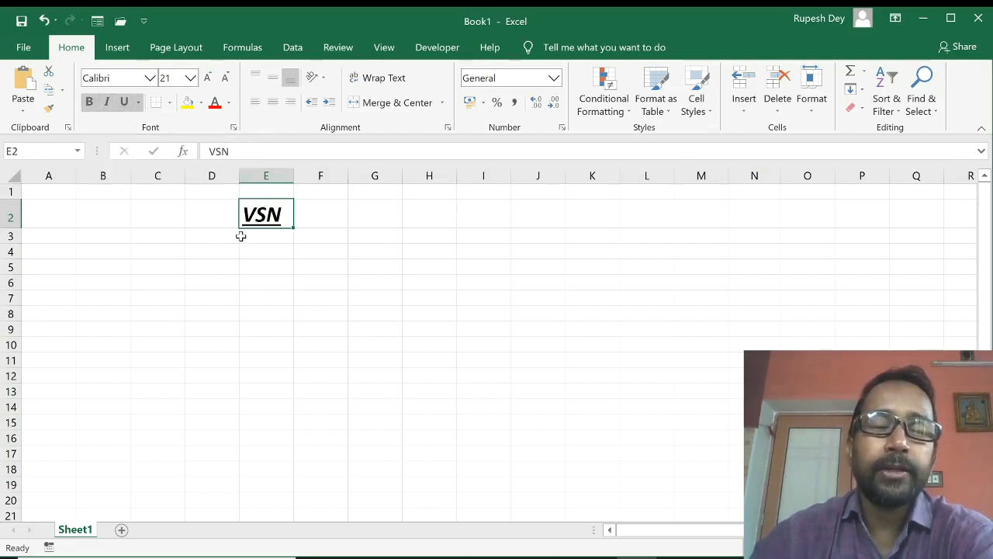
# Clear the contents of cell E2, enter VSN in it again and reselect the cell.
pyautogui.press('Delete')
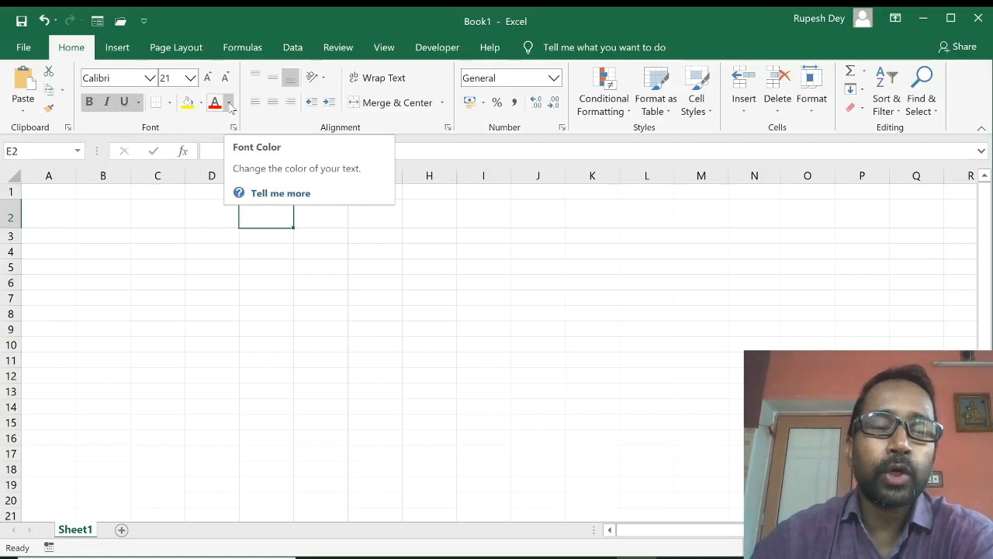
pyautogui.write('VSN')
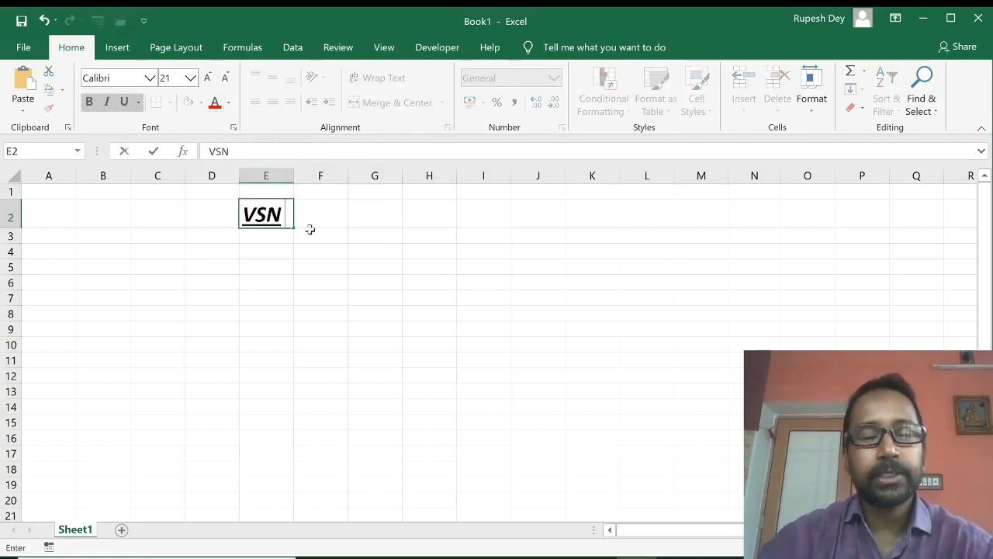
pyautogui.click(344, 248)
pyautogui.click(276, 213)
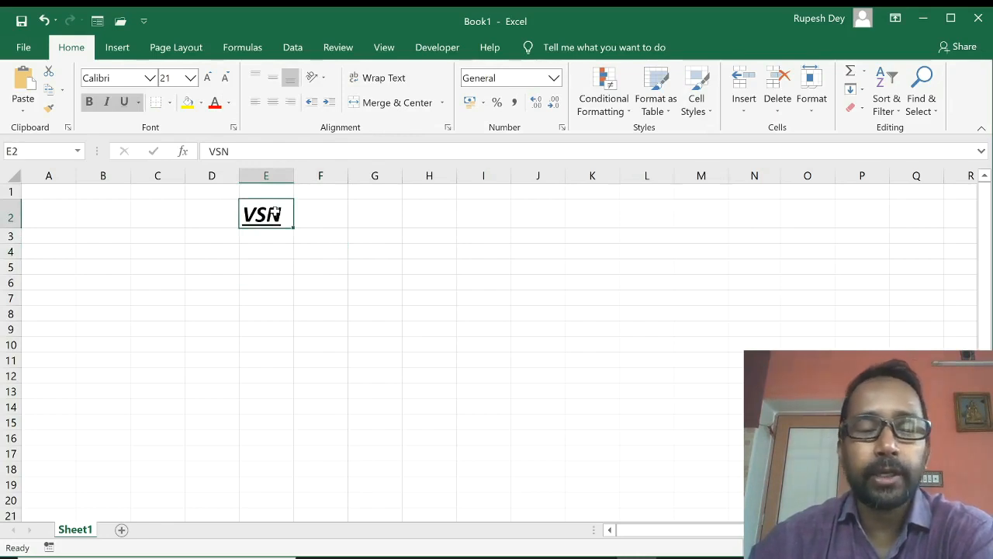
# Apply a custom purple font color to cell E2 with red 170, green 31 and blue 225.
pyautogui.click(229, 102)
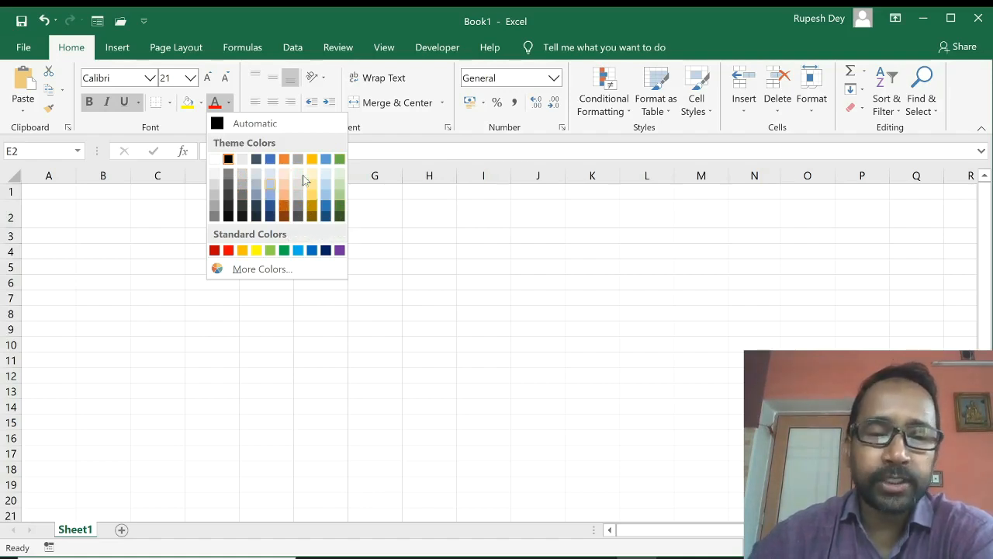
pyautogui.click(264, 269)
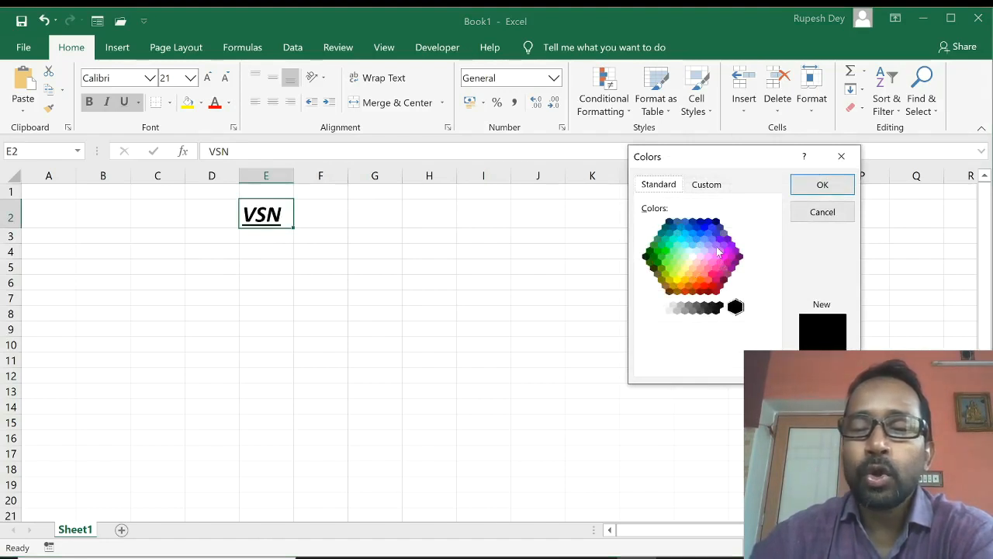
pyautogui.click(709, 188)
pyautogui.click(705, 233)
pyautogui.click(734, 228)
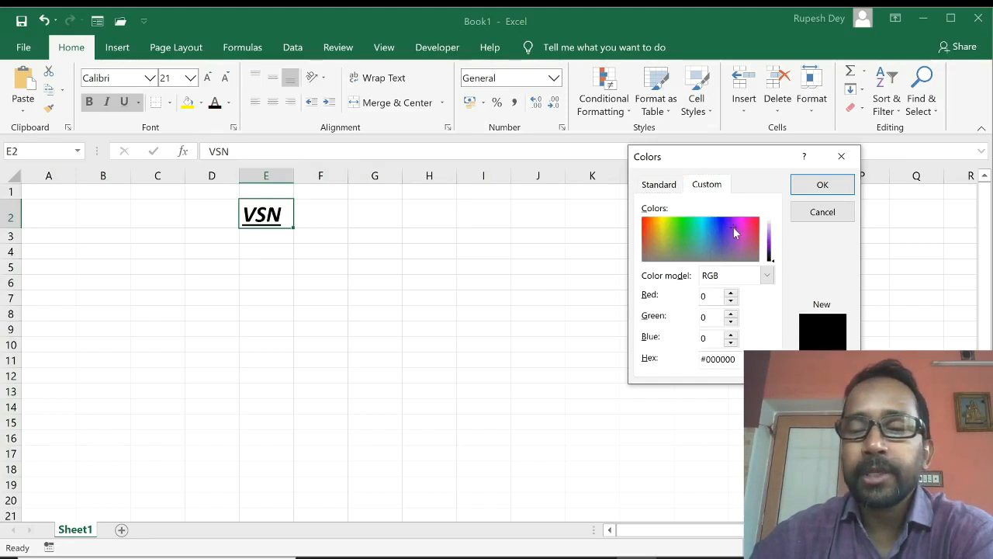
pyautogui.moveTo(775, 266)
pyautogui.mouseDown()
pyautogui.moveTo(773, 237)
pyautogui.moveTo(774, 247)
pyautogui.mouseUp()
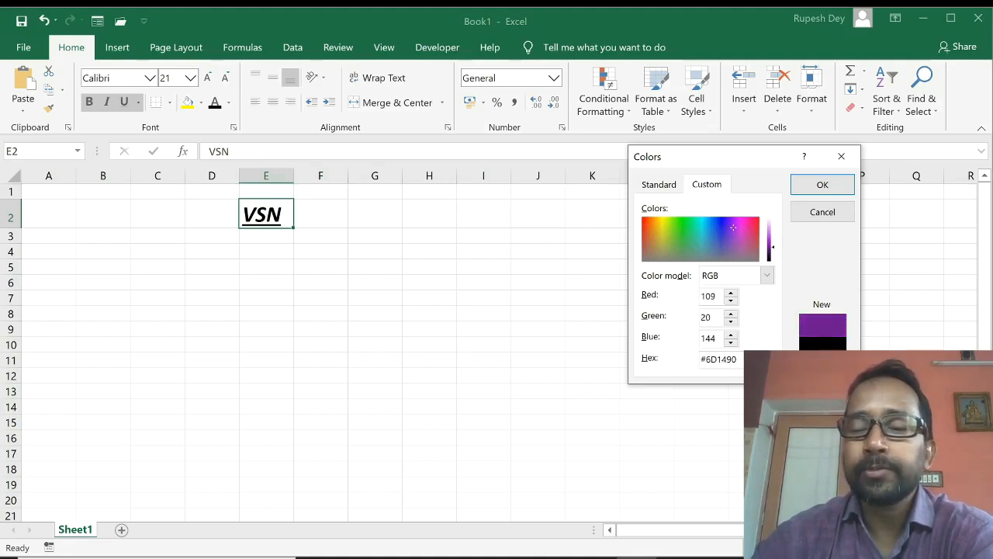
pyautogui.moveTo(773, 247); pyautogui.dragTo(773, 243)
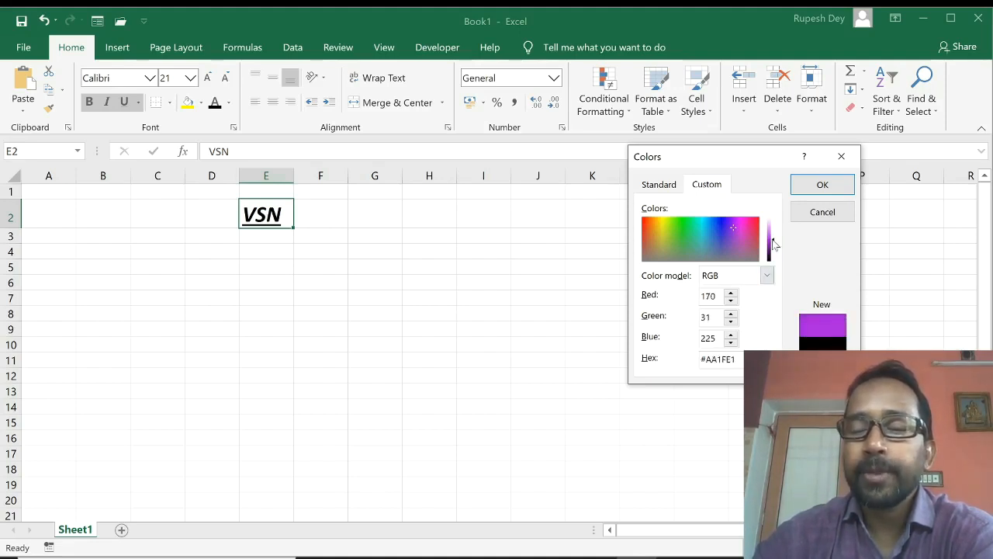
pyautogui.click(829, 187)
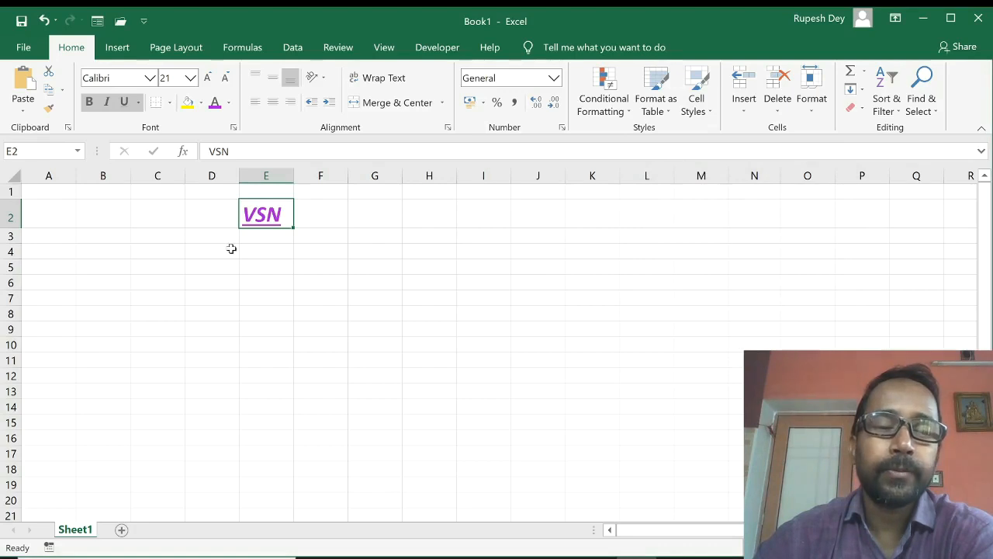
# Fill the range E6:H10 with a light orange theme color, and reselect the range.
pyautogui.click(375, 282)
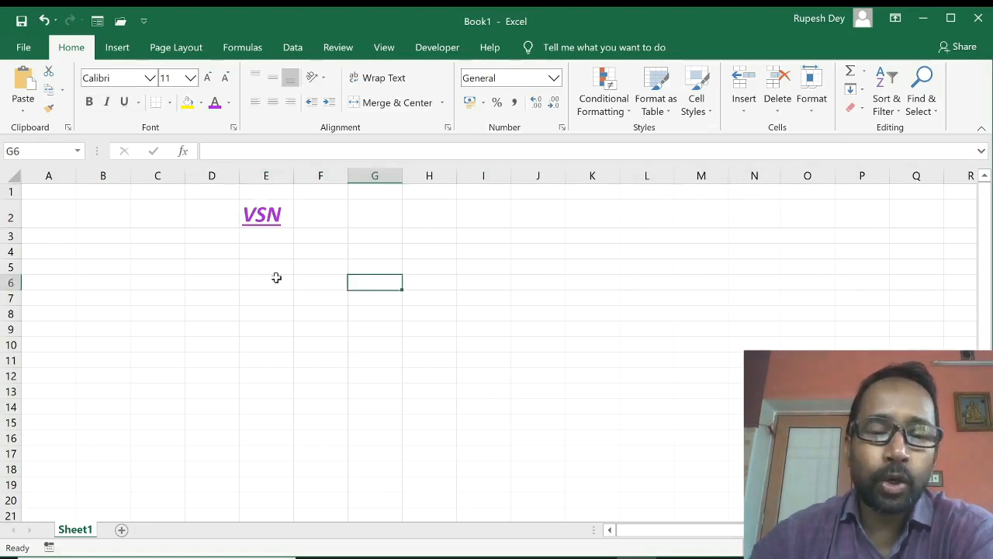
pyautogui.moveTo(276, 277)
pyautogui.mouseDown()
pyautogui.moveTo(435, 335)
pyautogui.moveTo(434, 346)
pyautogui.mouseUp()
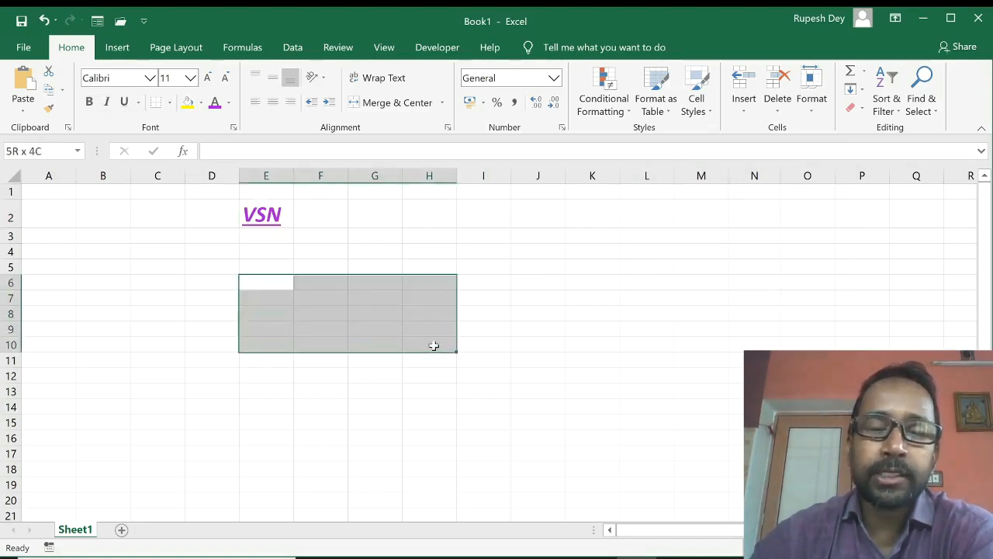
pyautogui.click(204, 111)
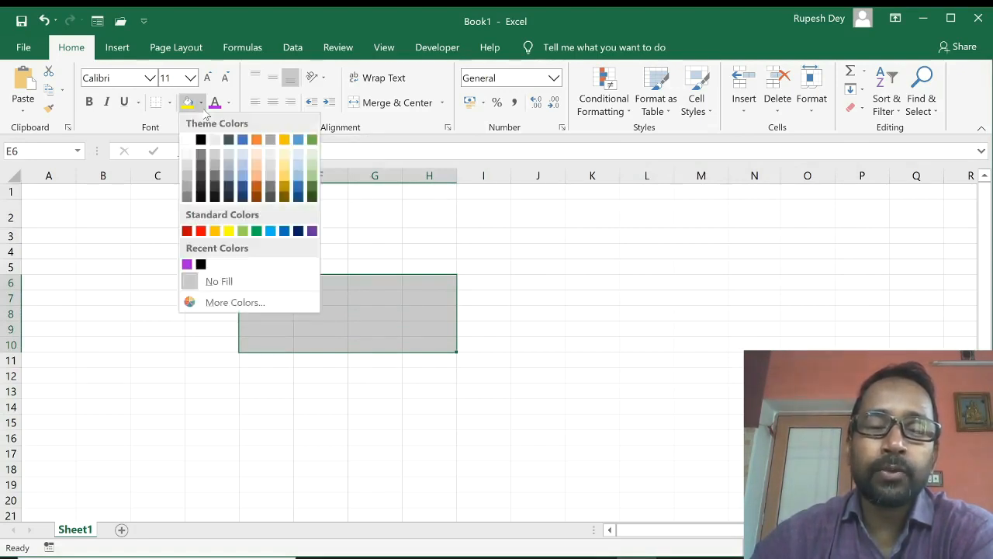
pyautogui.click(256, 164)
pyautogui.click(429, 391)
pyautogui.moveTo(272, 284); pyautogui.dragTo(426, 341)
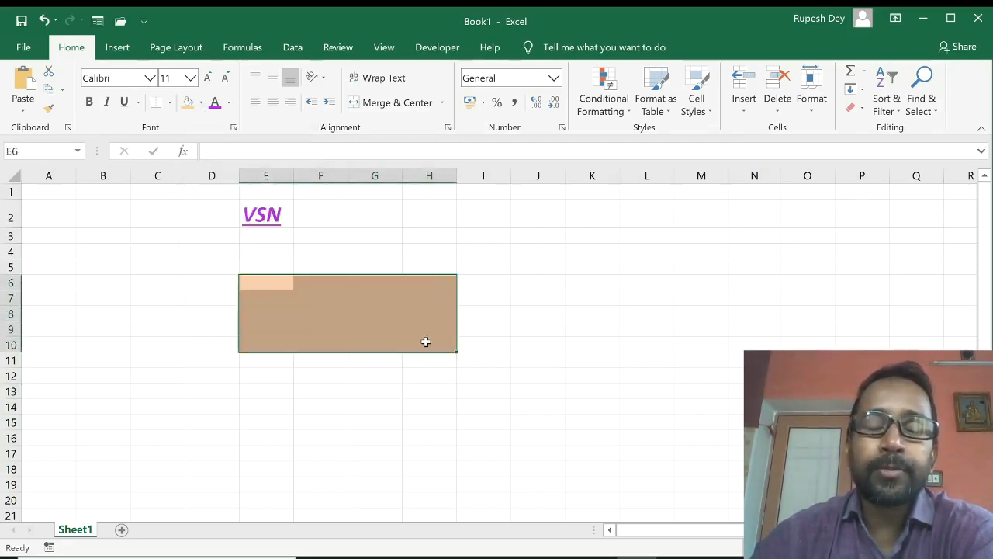
# Enter the sample text JHFJH in cell G8 inside the colored range.
pyautogui.click(379, 316)
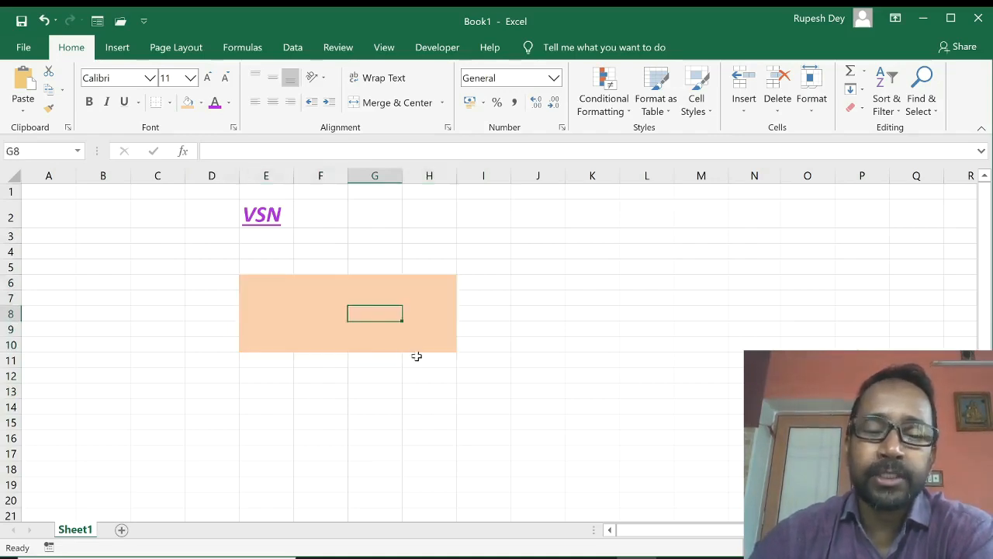
pyautogui.write('JHFJH')
pyautogui.press('Return')
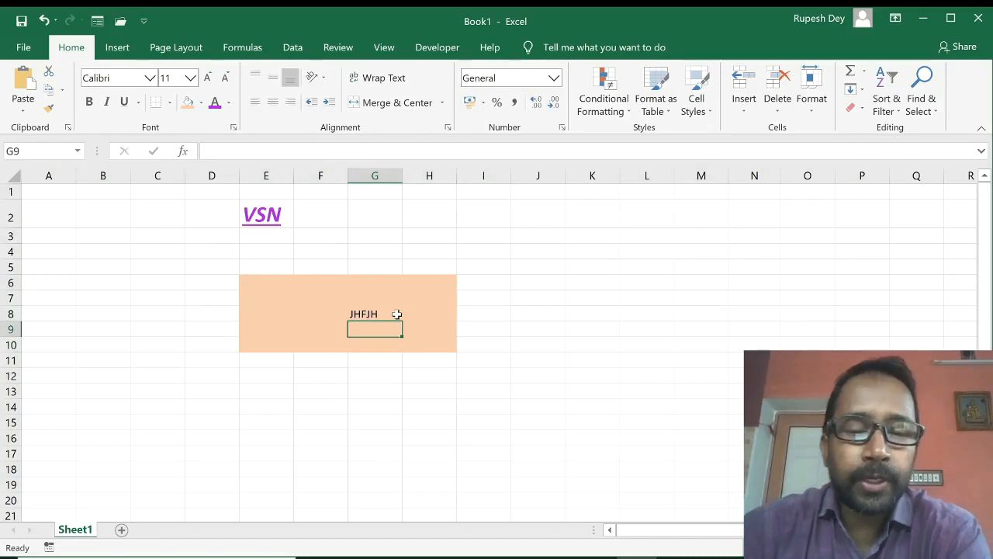
# Enter VSN in cell J8 and 162 in cell J9.
pyautogui.click(532, 316)
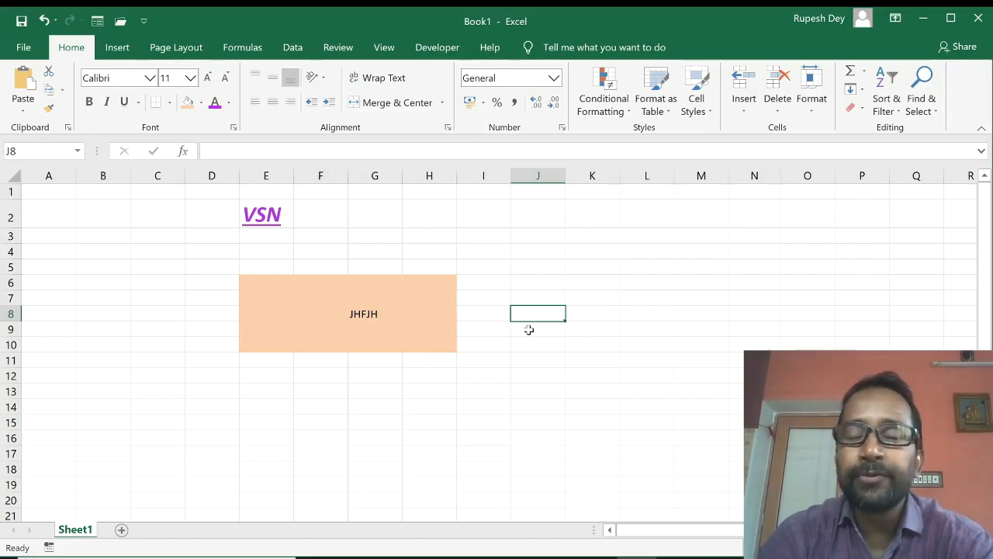
pyautogui.write('VSN')
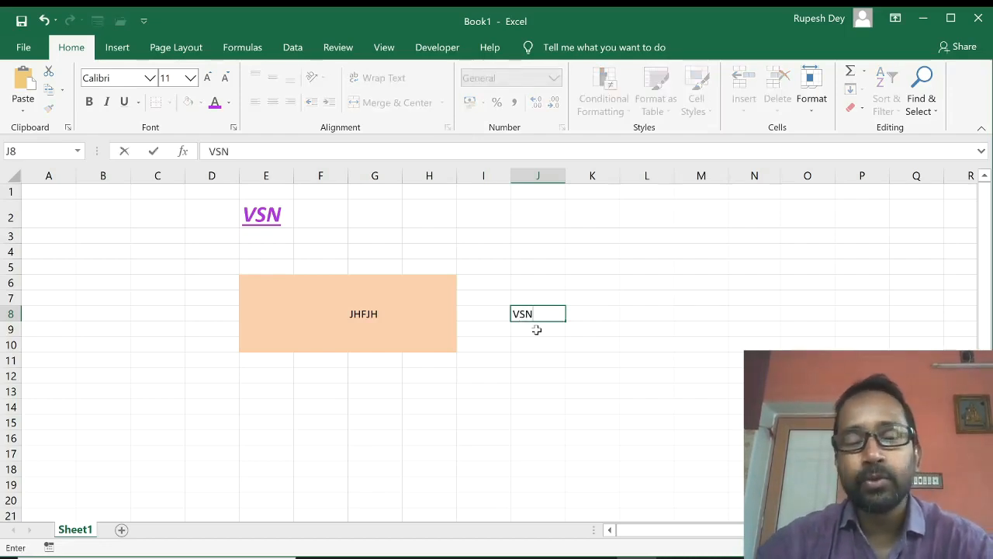
pyautogui.press('Return')
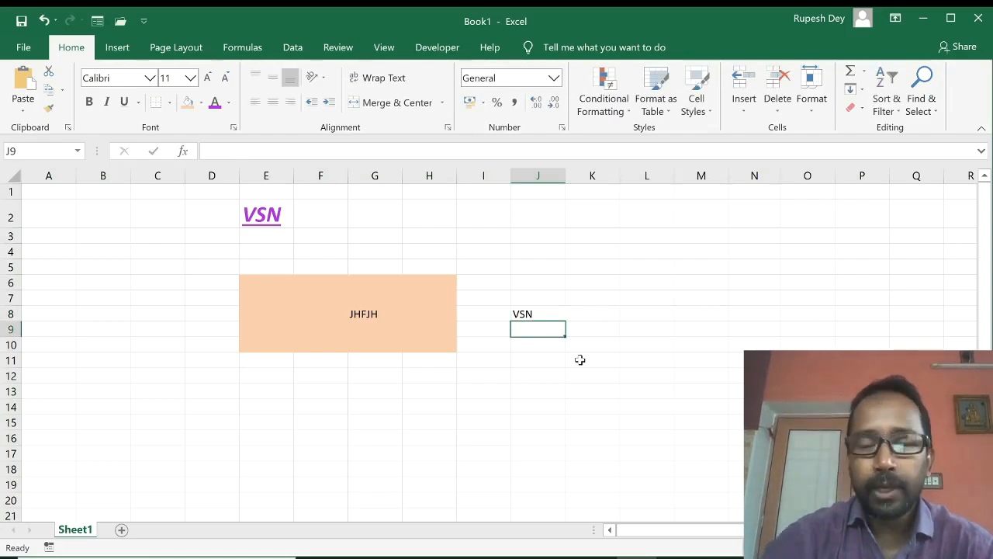
pyautogui.write('162')
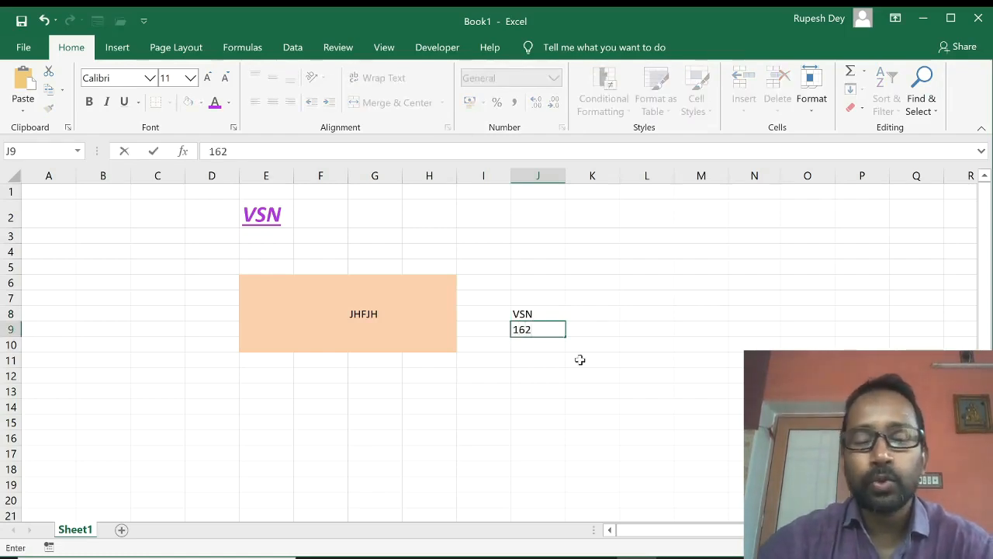
pyautogui.press('Return')
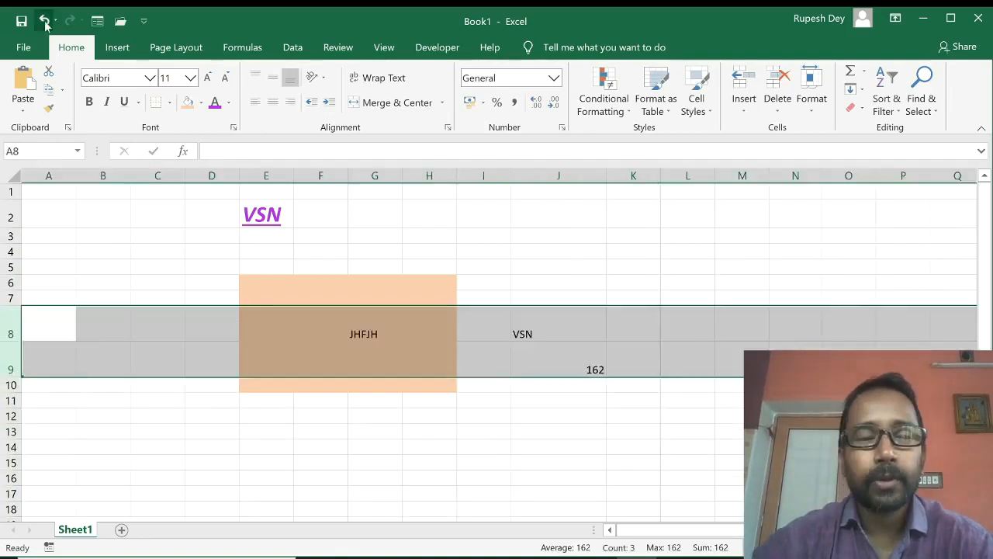
# Undo the last height change of rows 8 and 9, and make both rows about three times their default height.
pyautogui.click(45, 21)
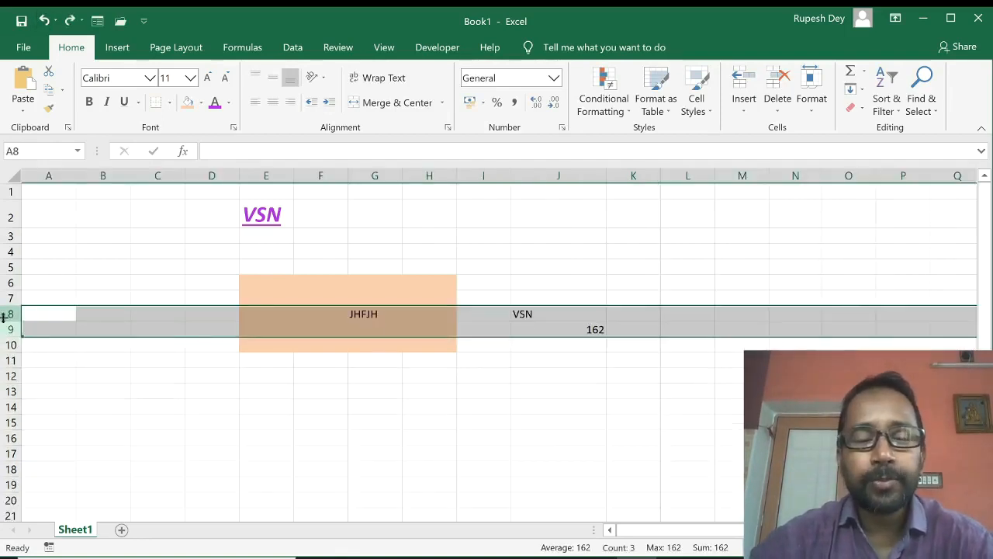
pyautogui.moveTo(9, 321); pyautogui.dragTo(9, 351)
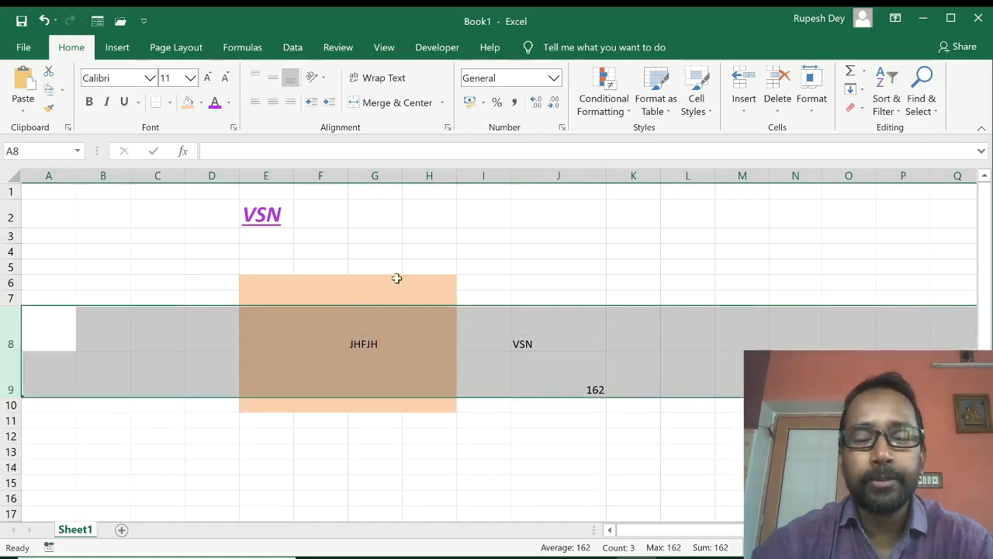
# Add borders to cells J8:J9 and deselect them.
pyautogui.moveTo(559, 333); pyautogui.dragTo(558, 385)
pyautogui.click(169, 102)
pyautogui.click(175, 245)
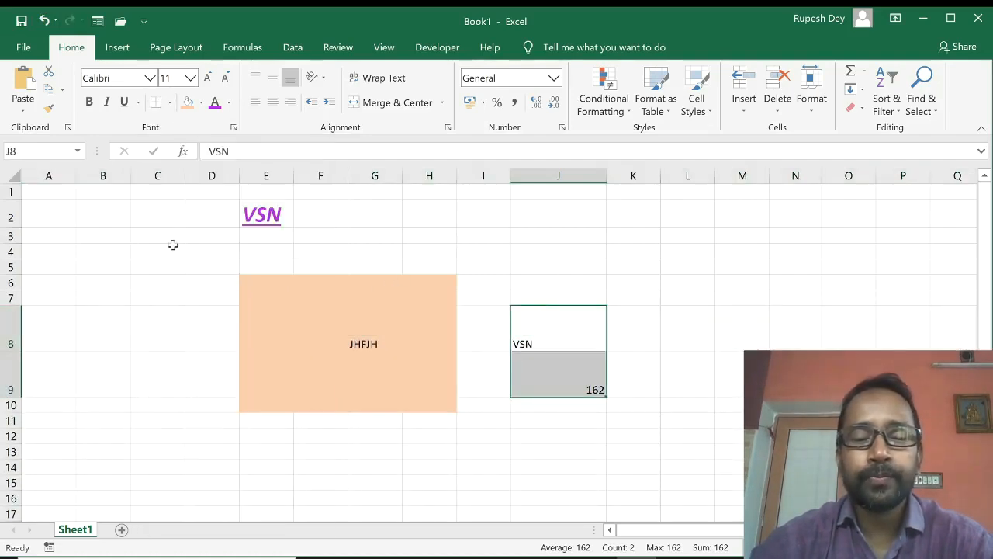
pyautogui.click(690, 311)
# Center the contents of cells J8:J9 both vertically and horizontally.
pyautogui.moveTo(586, 325); pyautogui.dragTo(571, 373)
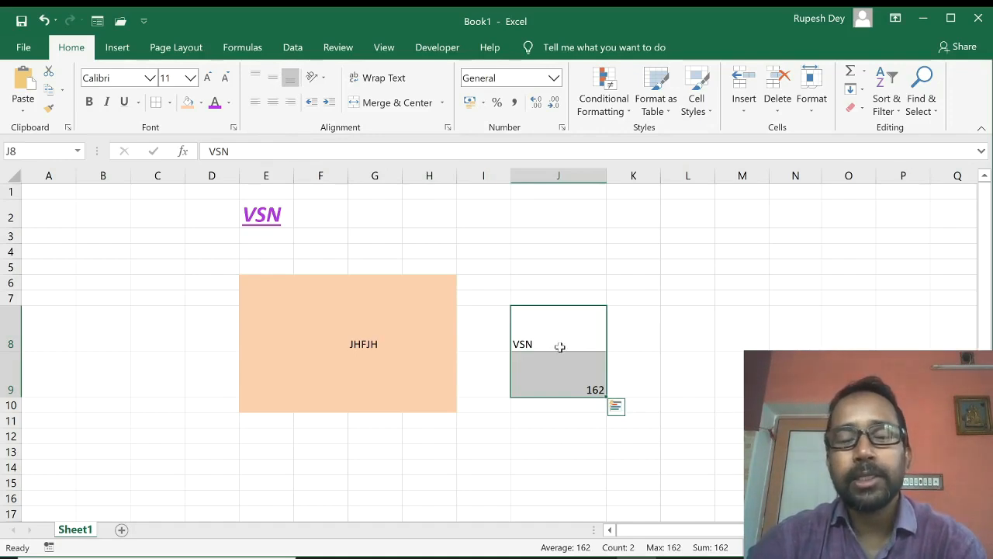
pyautogui.click(279, 81)
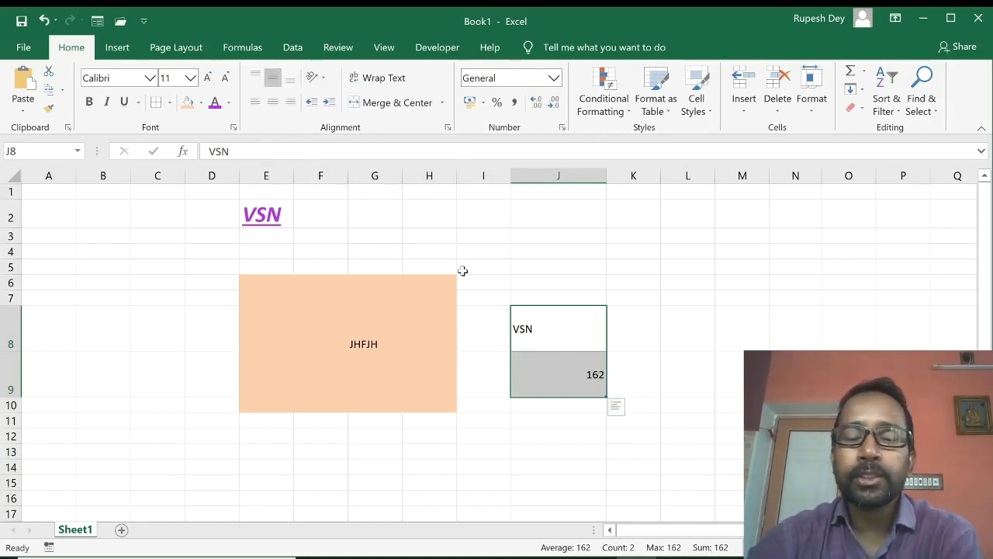
pyautogui.click(273, 102)
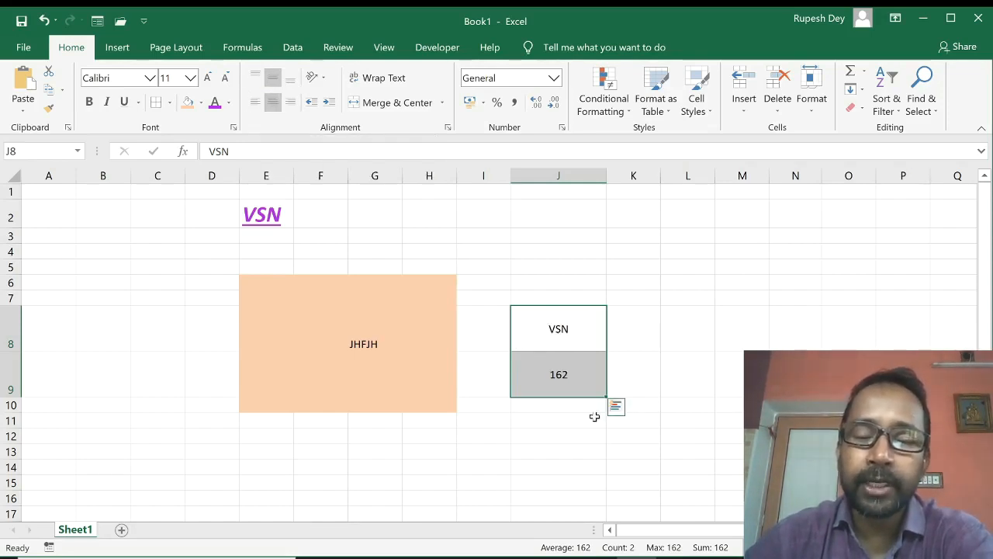
pyautogui.click(582, 386)
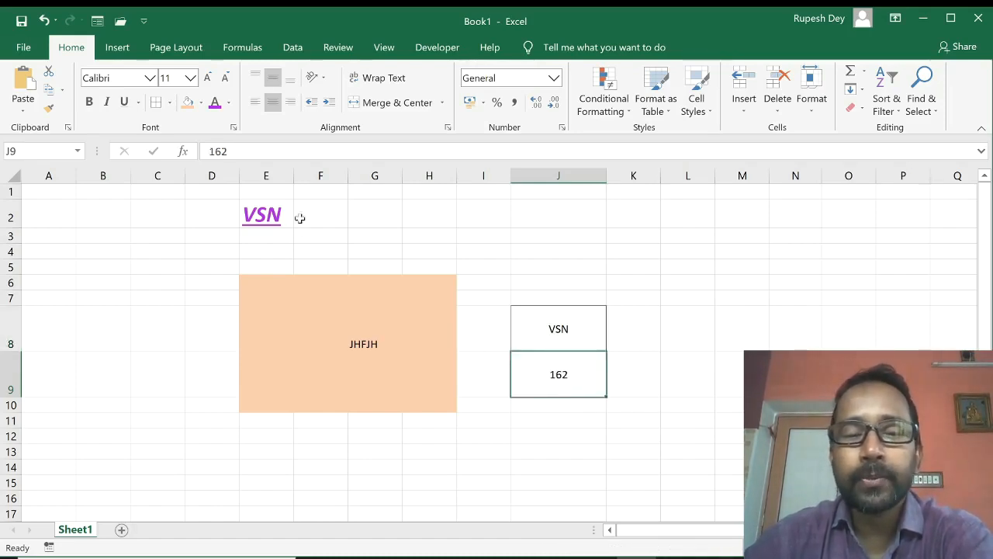
# Left-align the 162 in cell J9 and right-align the VSN in cell J8.
pyautogui.click(258, 105)
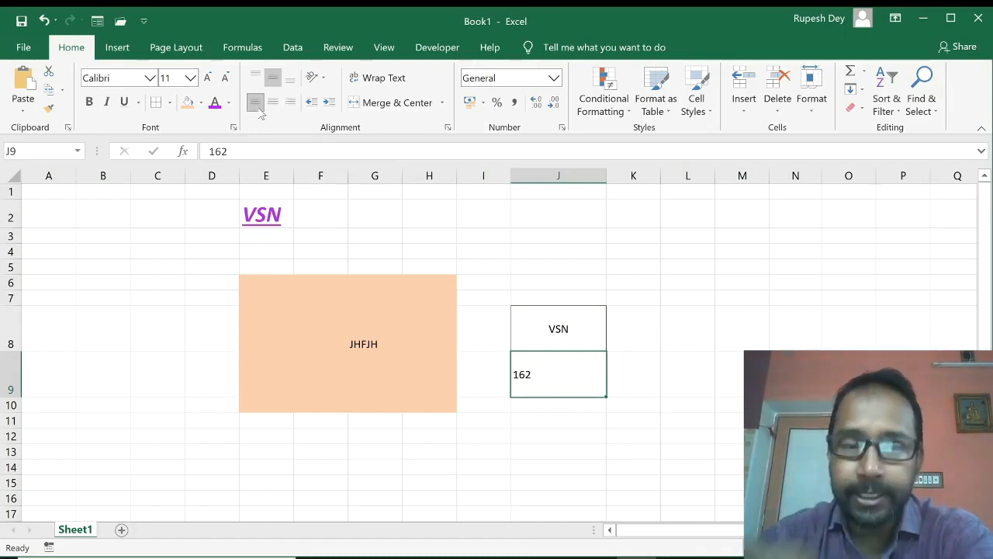
pyautogui.click(571, 328)
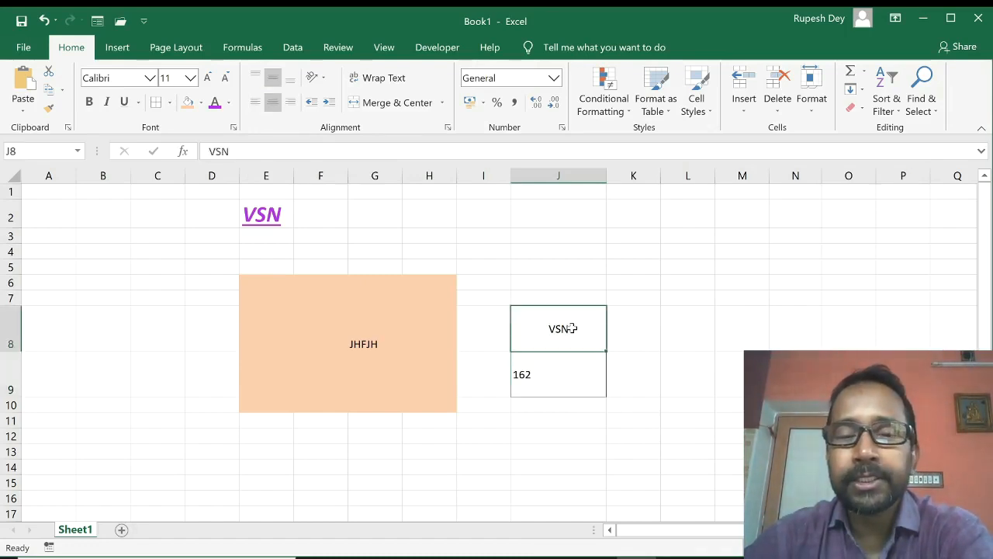
pyautogui.click(293, 106)
# Top-align the contents of cells J8:J9 and deselect them.
pyautogui.moveTo(571, 330); pyautogui.dragTo(571, 362)
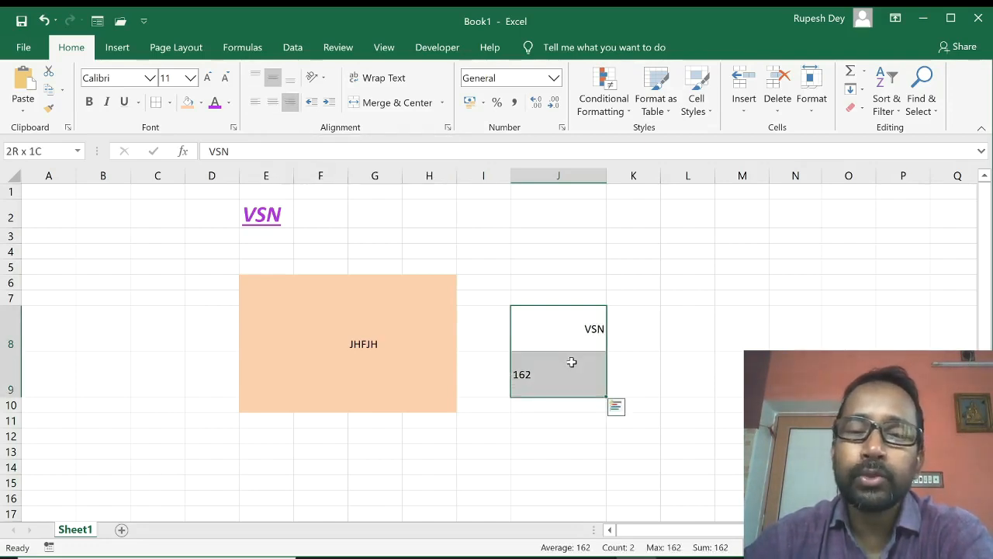
pyautogui.click(259, 83)
pyautogui.click(730, 374)
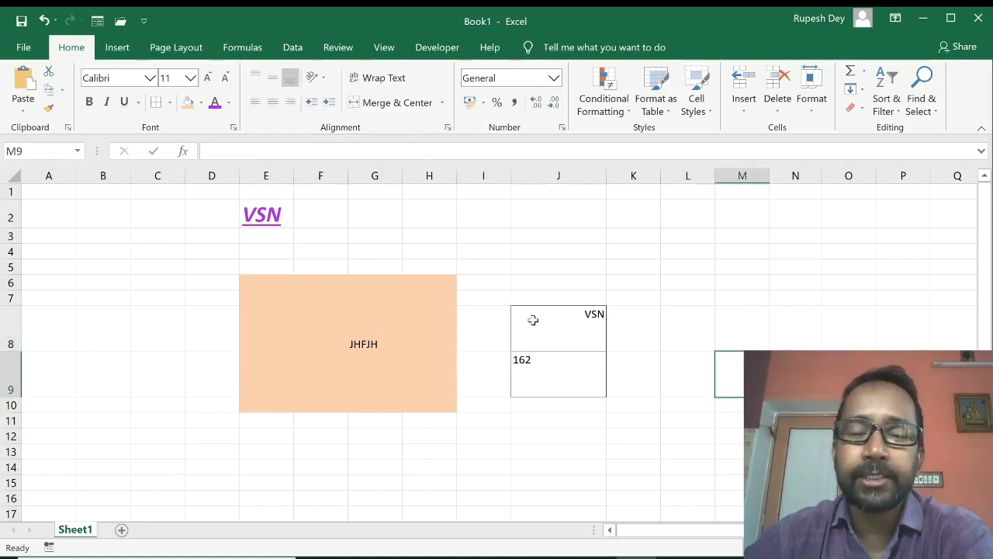
# Enter the long text GHJSDGHSHGDFHGKDFHGAFAJFGAJKFGAKJGFJK in cell H2.
pyautogui.click(417, 224)
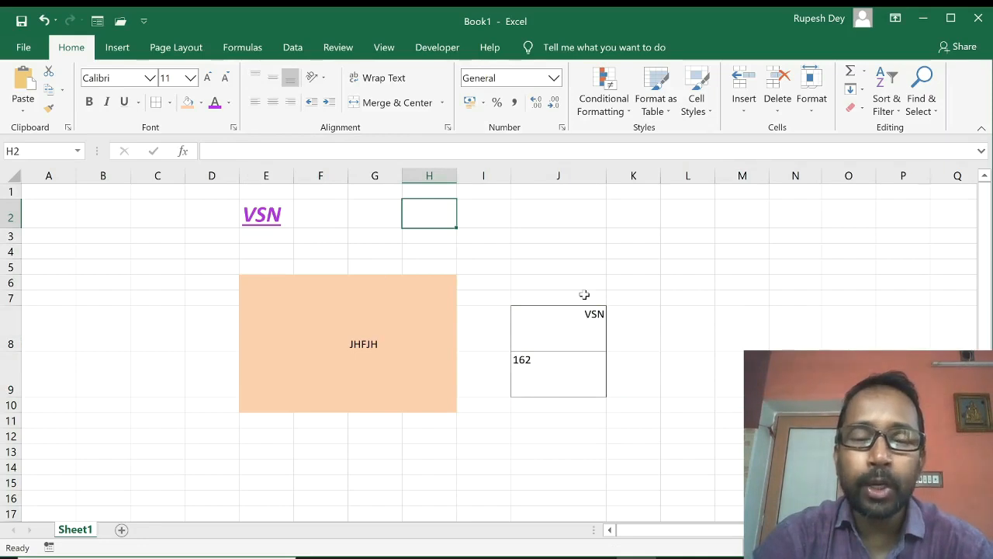
pyautogui.write('GHJSDGHSHGDFHG')
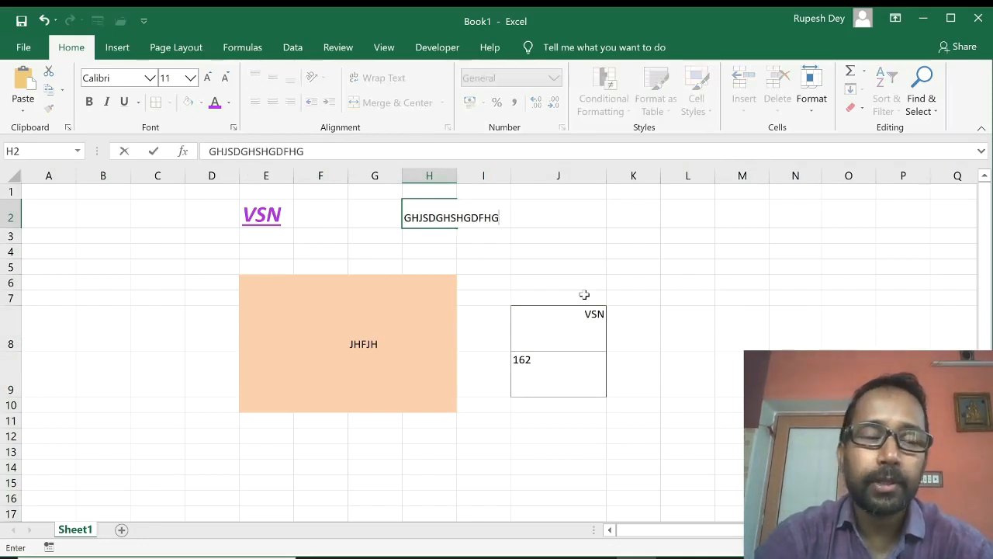
pyautogui.write('KHGLGHALGHAL')
pyautogui.press('BackSpace')
pyautogui.press('BackSpace')
pyautogui.press('BackSpace')
pyautogui.press('BackSpace')
pyautogui.press('BackSpace')
pyautogui.press('BackSpace')
pyautogui.press('BackSpace')
pyautogui.press('BackSpace')
pyautogui.press('BackSpace')
pyautogui.press('BackSpace')
pyautogui.press('BackSpace')
pyautogui.write('DFHGAFAJFGAJKFGAKJGFJK')
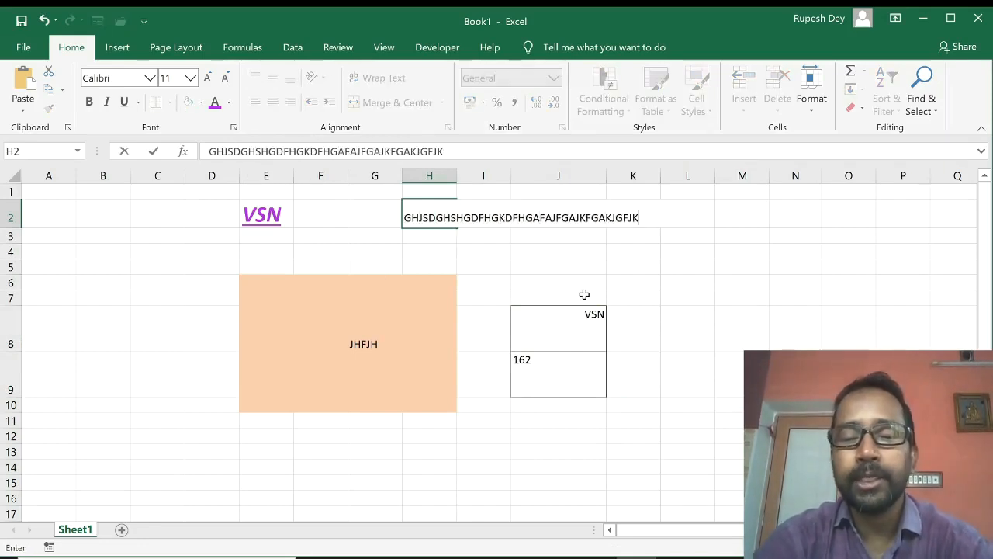
# Enter KHSGK in cell I2, beside the long text.
pyautogui.click(488, 226)
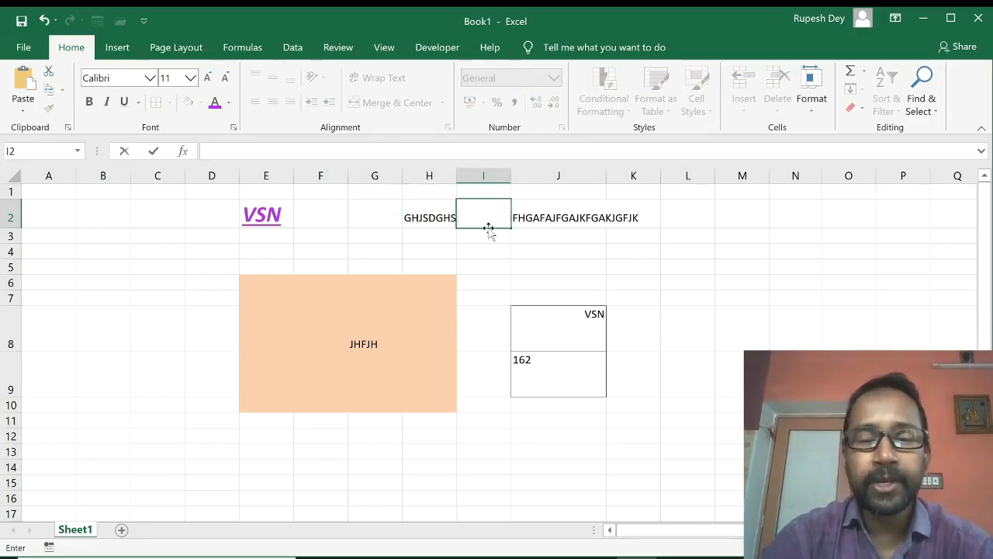
pyautogui.write('KHSGK')
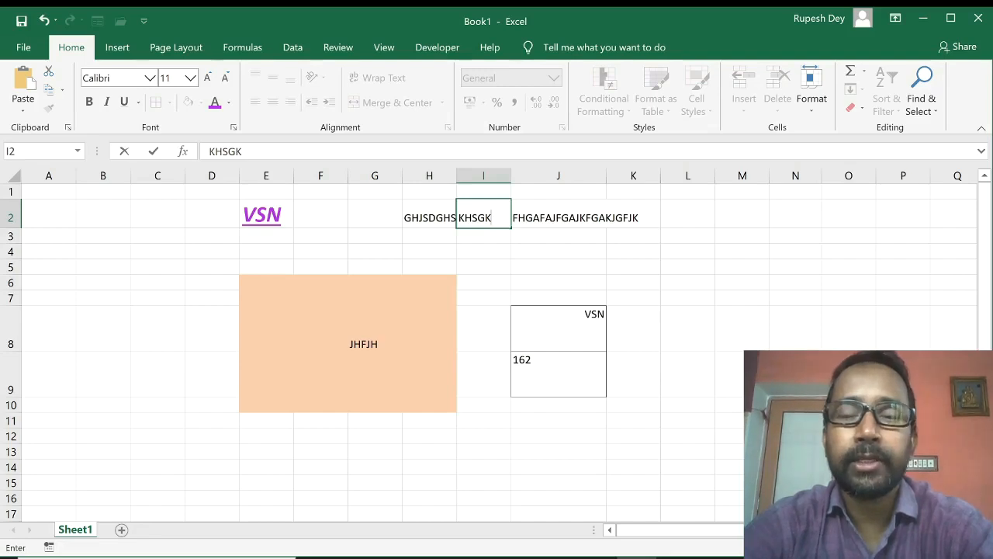
pyautogui.click(492, 236)
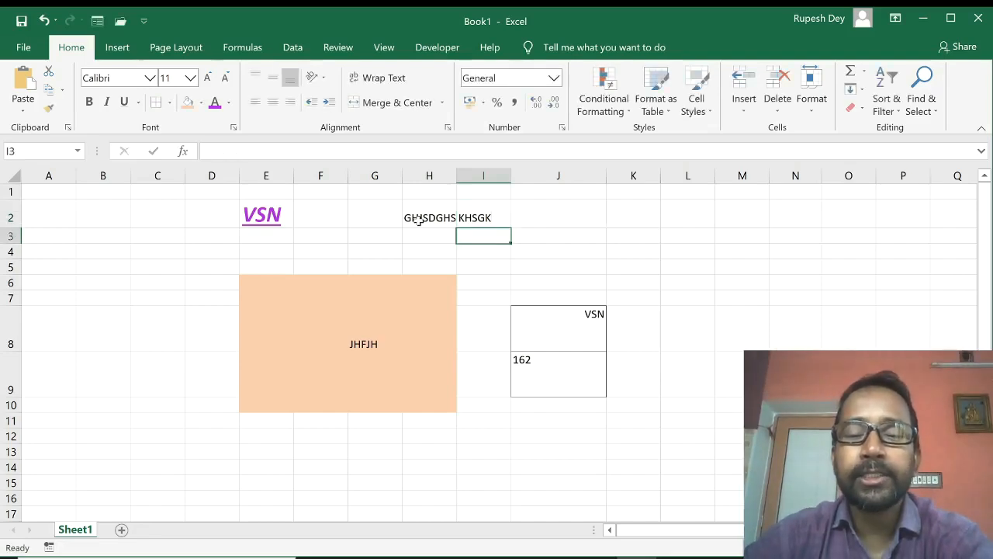
# Replace the content of cell I2 with the number 984957.
pyautogui.click(480, 218)
pyautogui.press('Delete')
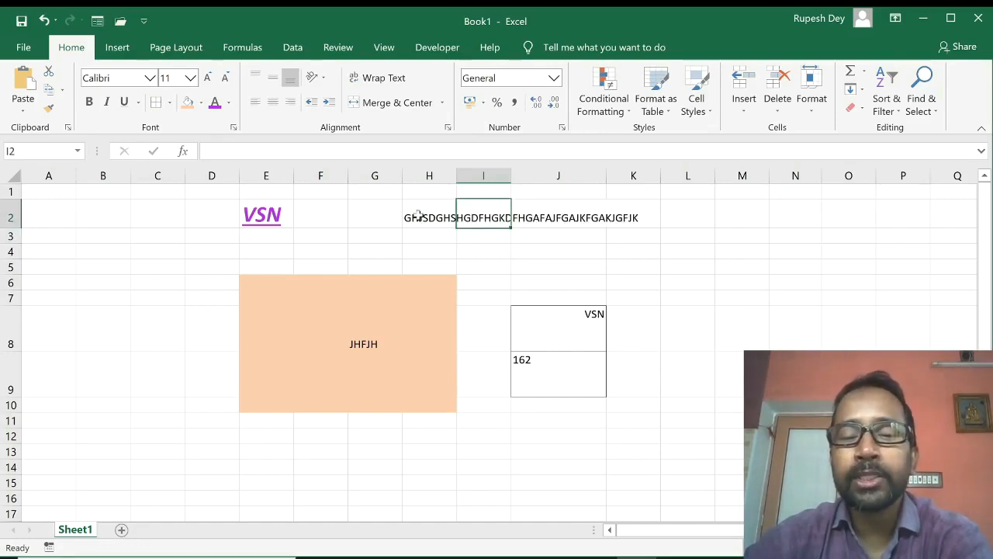
pyautogui.write('984957')
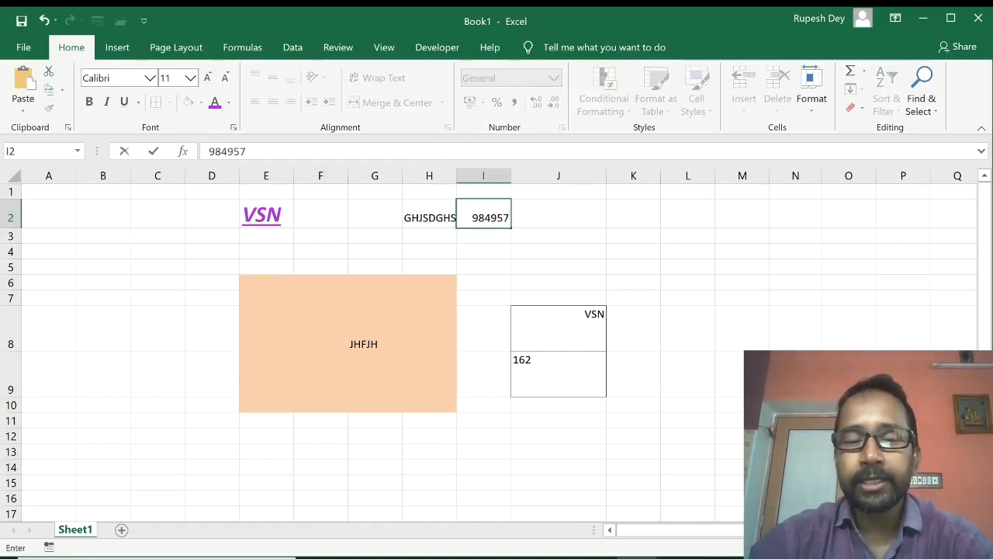
pyautogui.click(412, 216)
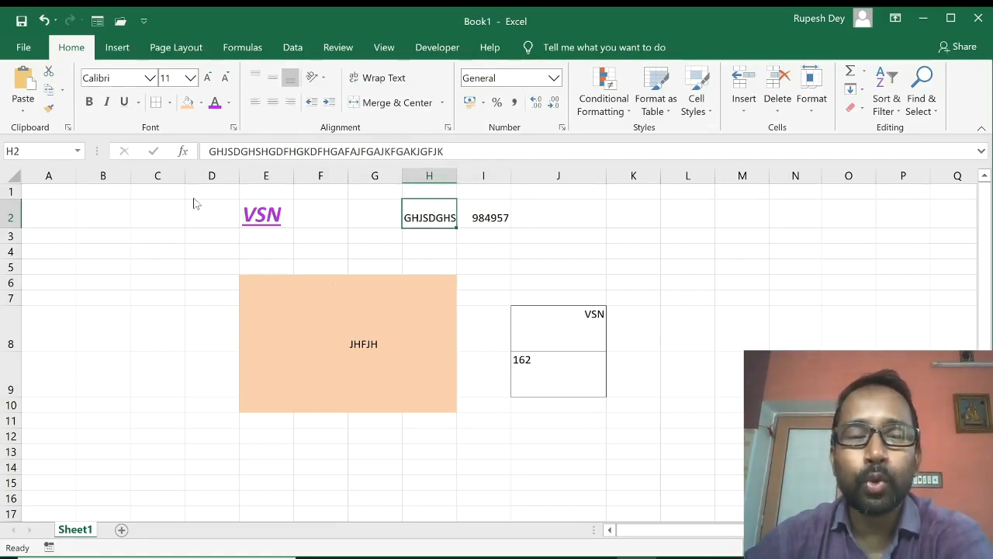
pyautogui.click(436, 254)
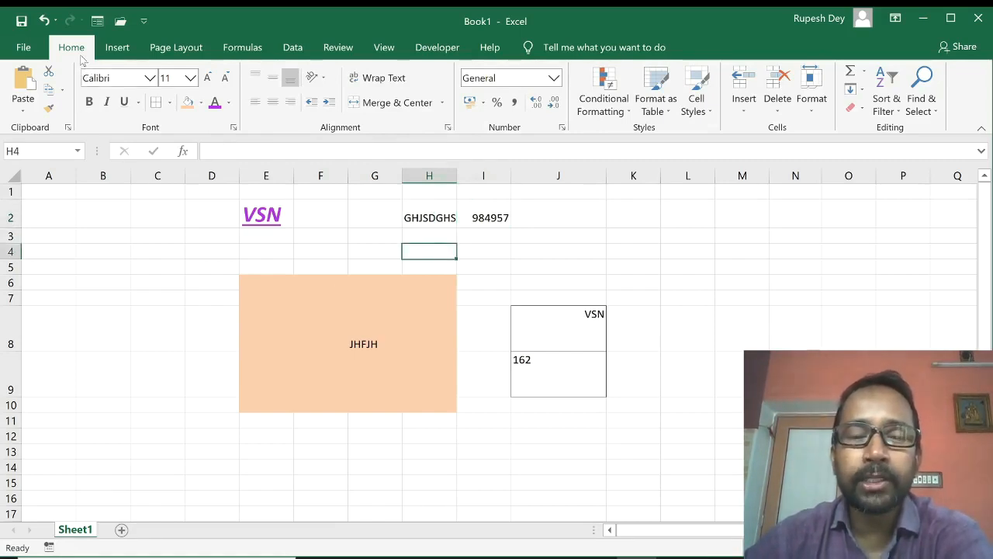
# Turn on text wrapping for cell H2 and turn it off again.
pyautogui.click(419, 212)
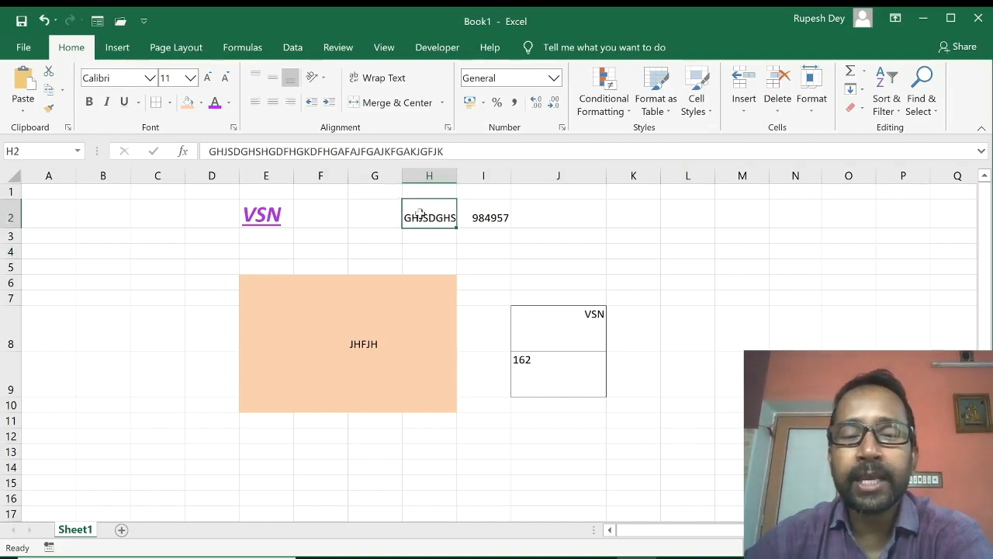
pyautogui.click(380, 79)
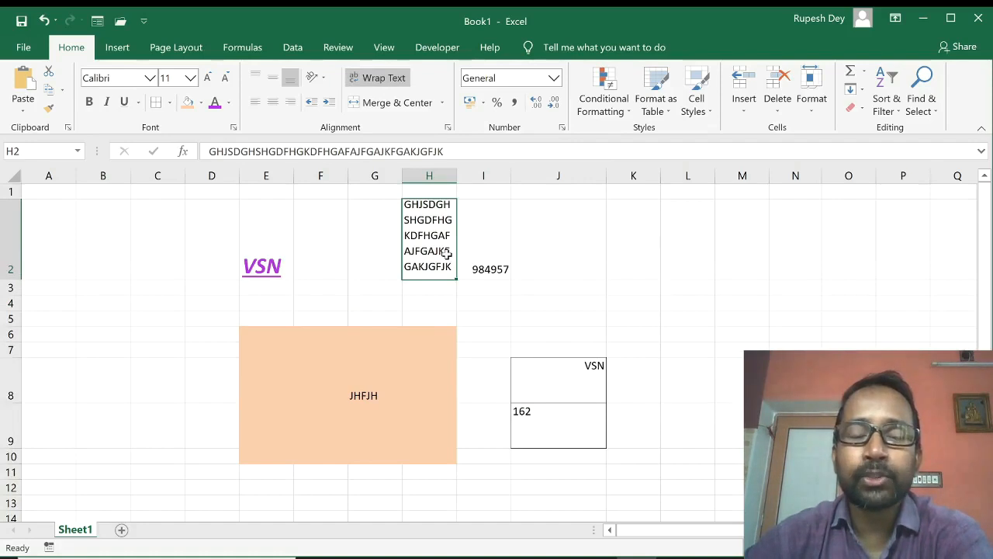
pyautogui.click(390, 80)
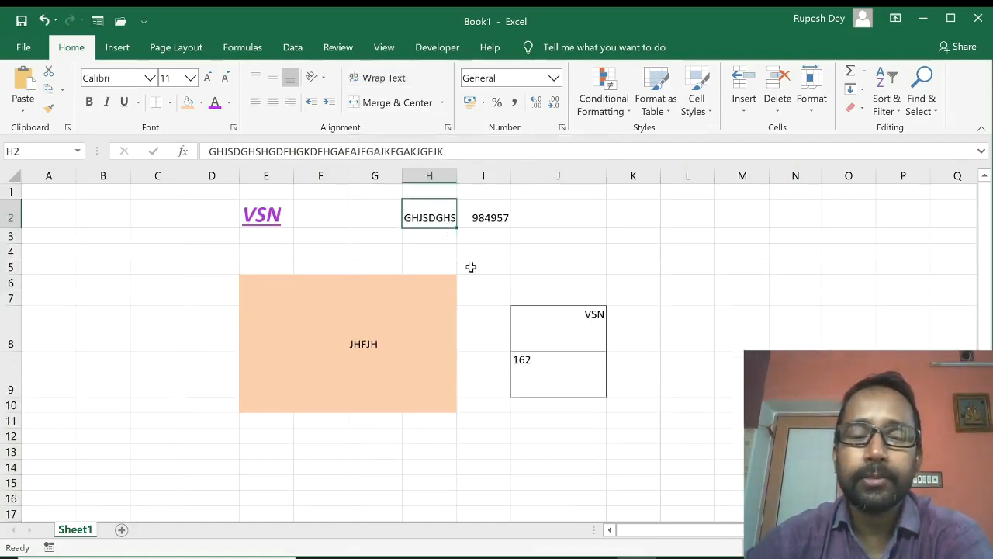
pyautogui.click(581, 294)
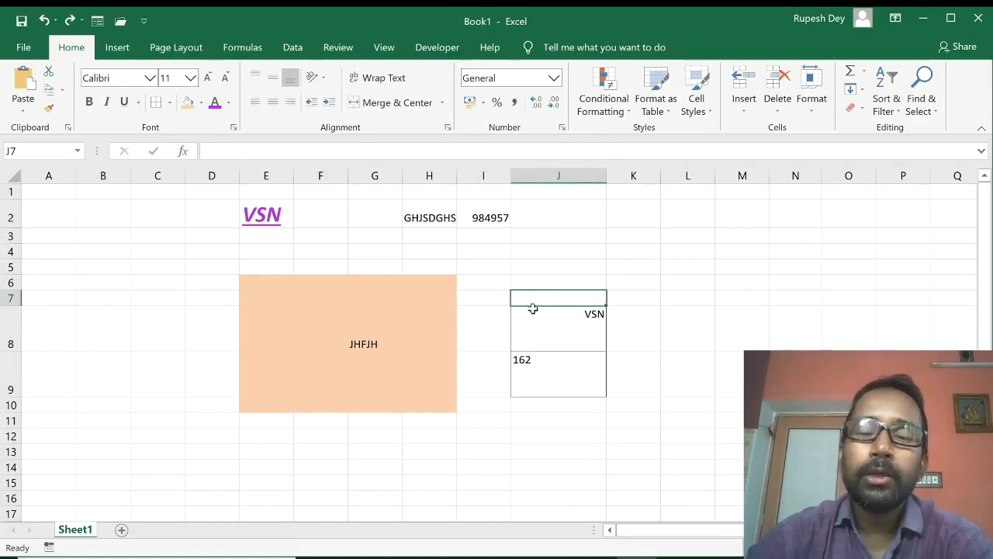
# Clear the number from cell I2.
pyautogui.click(490, 217)
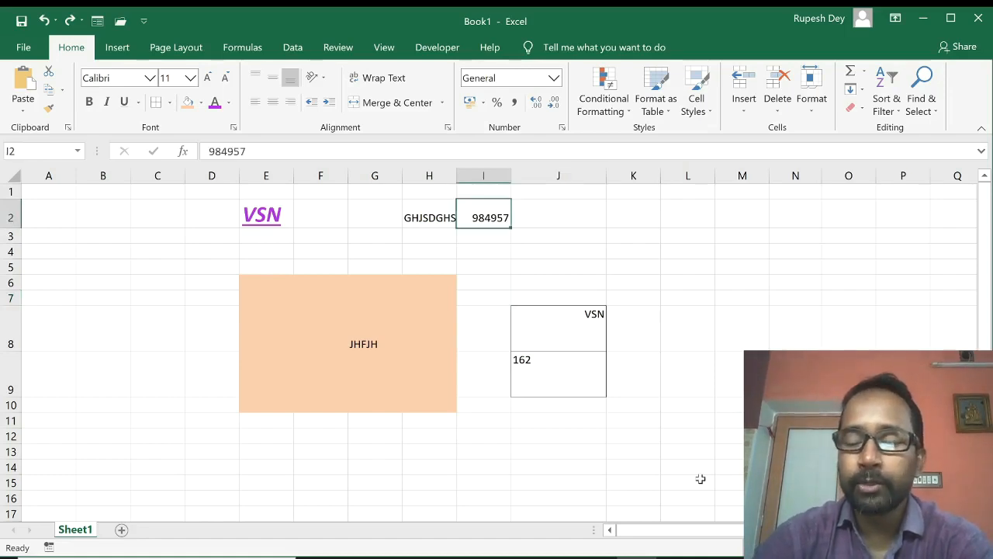
pyautogui.press('Delete')
pyautogui.click(425, 216)
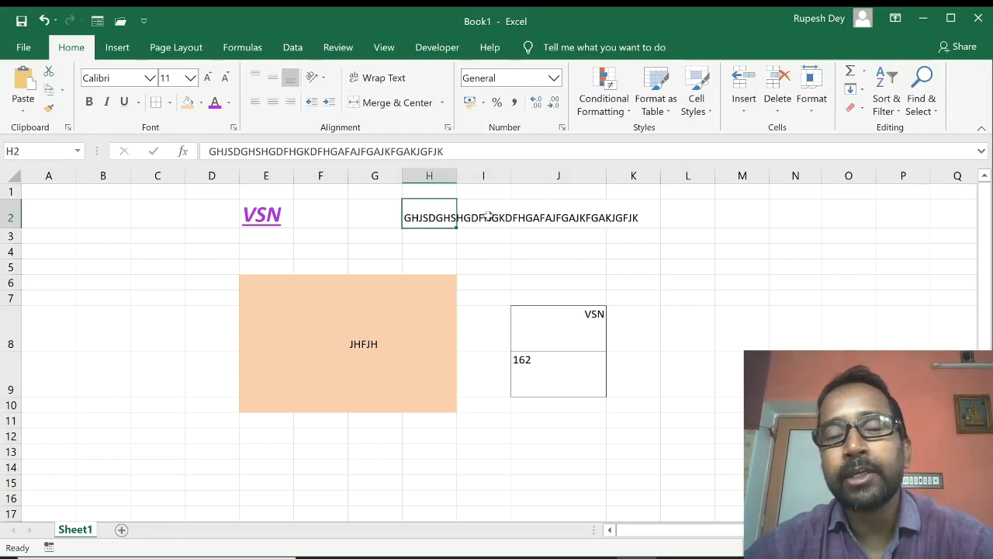
# Merge and center the long text across cells H2:K2.
pyautogui.moveTo(433, 217); pyautogui.dragTo(621, 218)
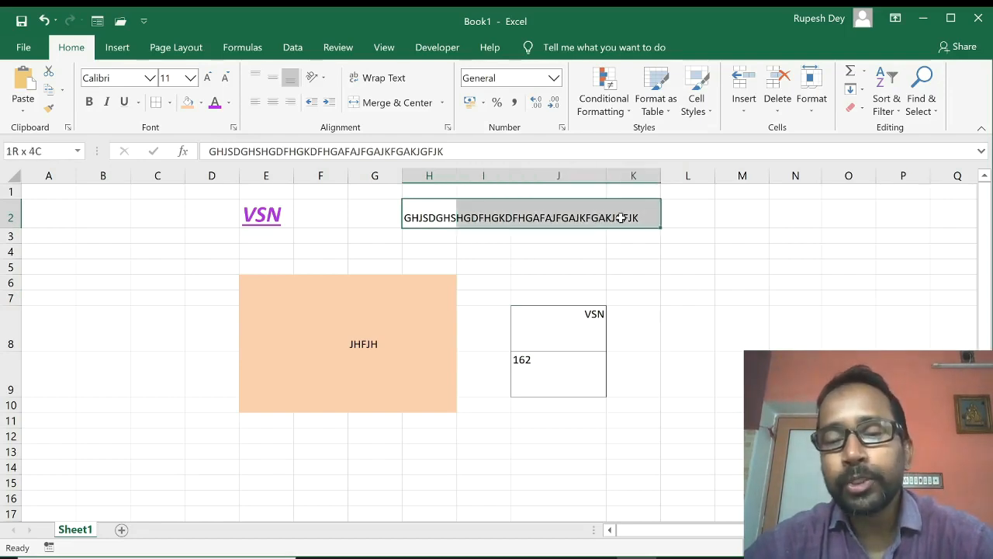
pyautogui.moveTo(622, 218)
pyautogui.mouseDown()
pyautogui.moveTo(483, 216)
pyautogui.moveTo(623, 219)
pyautogui.mouseUp()
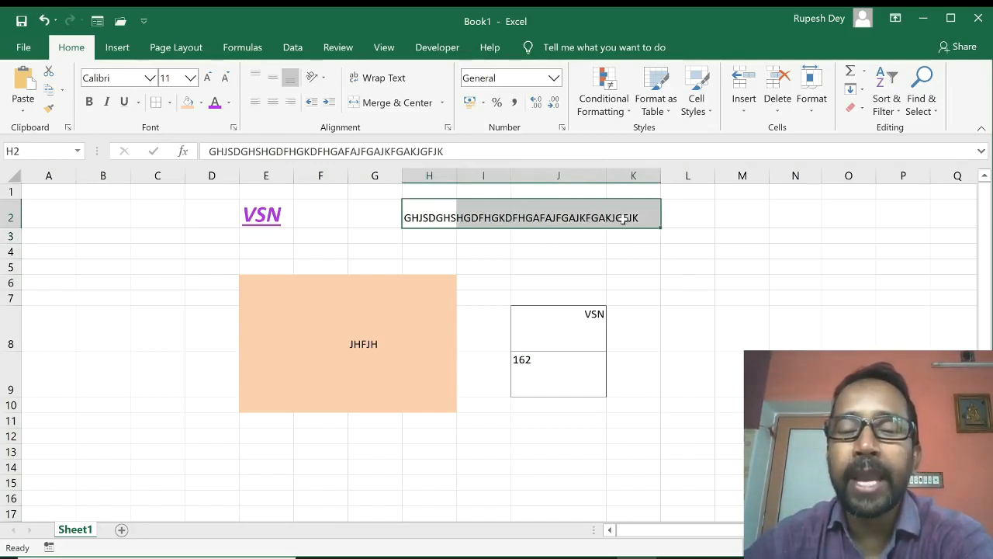
pyautogui.click(499, 216)
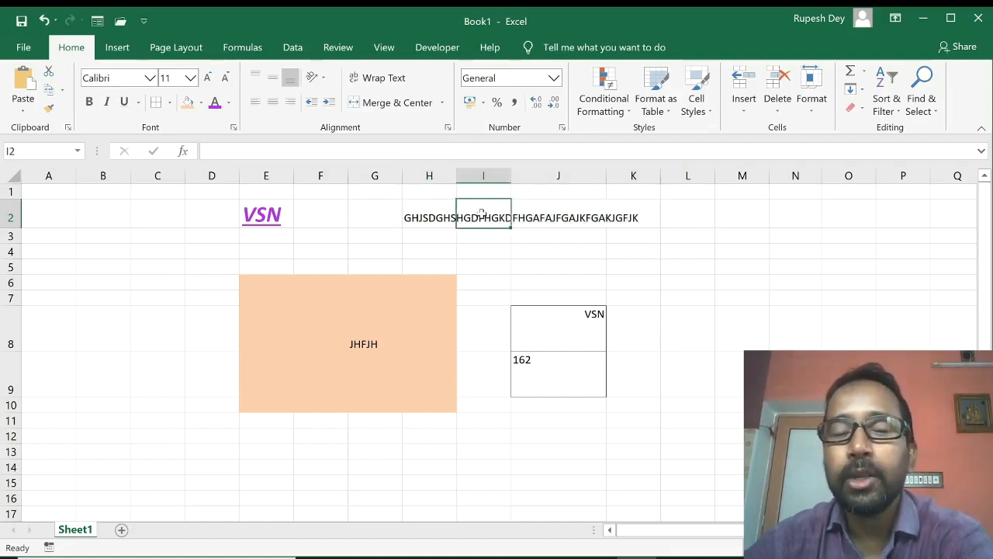
pyautogui.moveTo(424, 217); pyautogui.dragTo(621, 218)
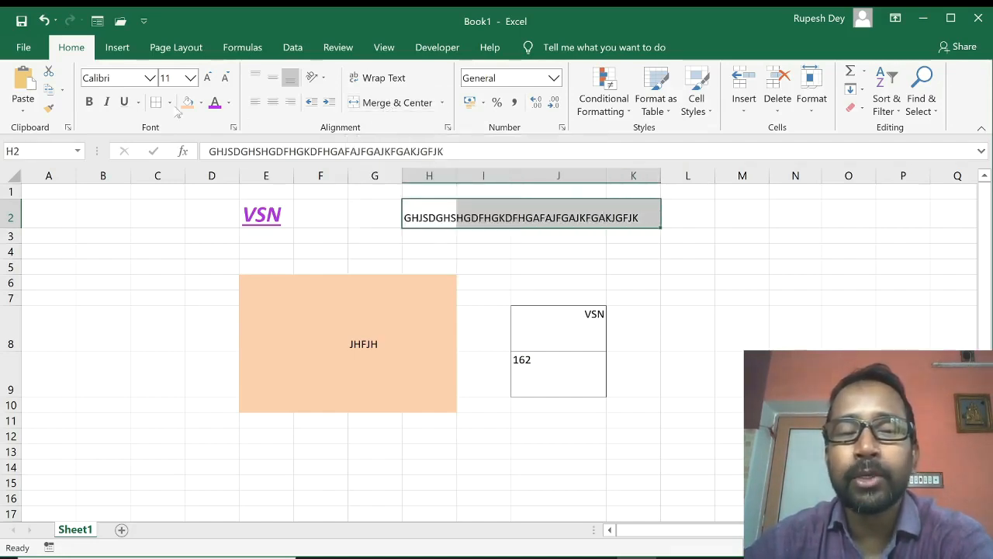
pyautogui.click(355, 104)
pyautogui.click(646, 300)
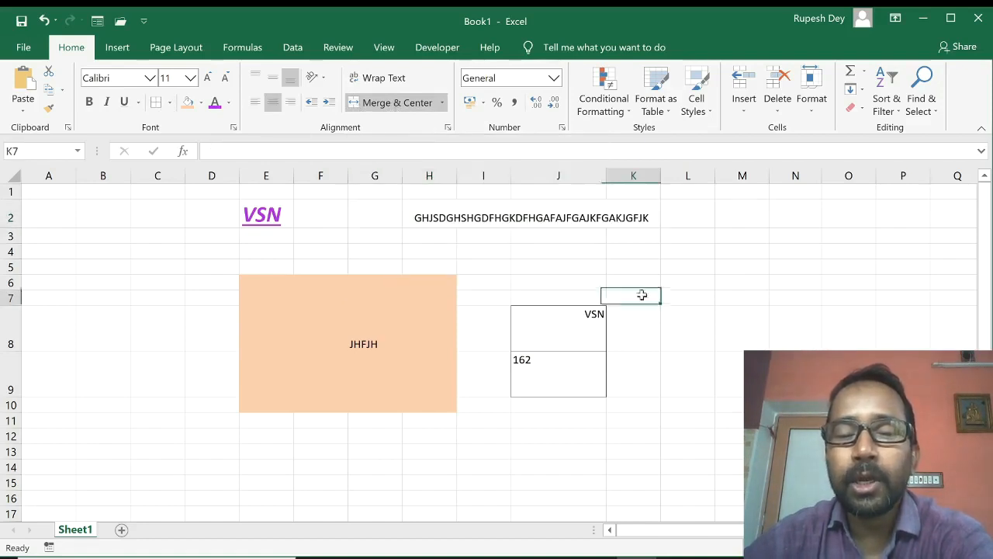
# Unmerge H2:K2 and select the separated cells individually.
pyautogui.click(456, 216)
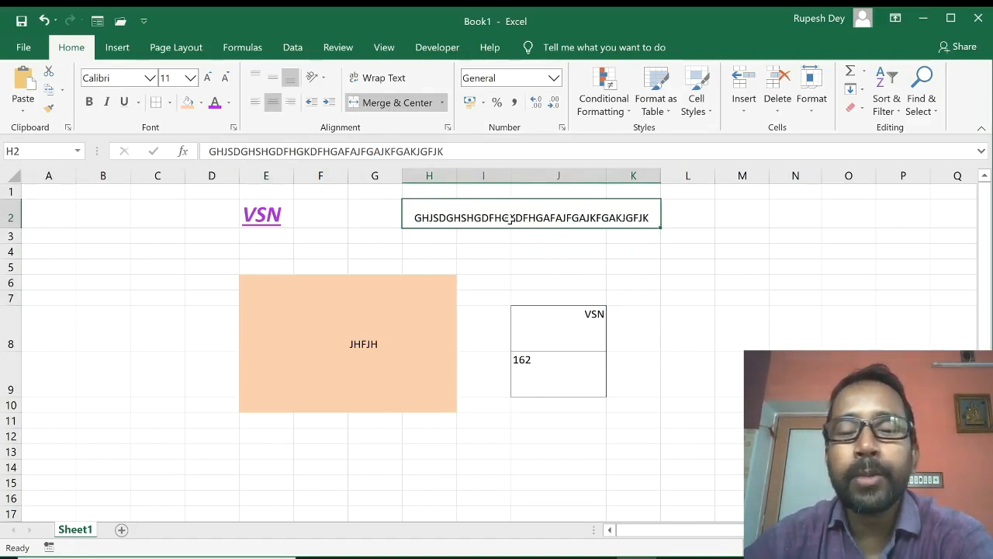
pyautogui.click(407, 106)
pyautogui.click(633, 218)
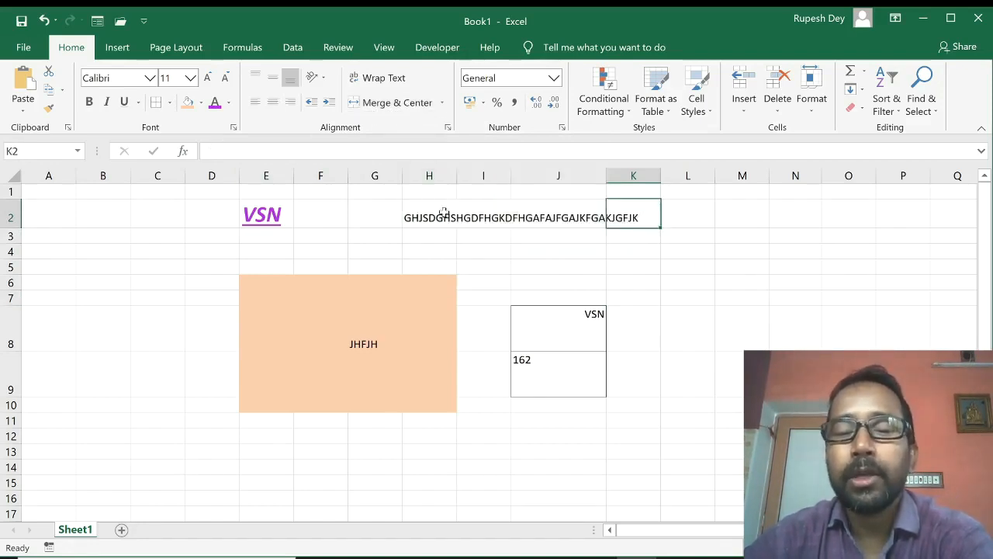
pyautogui.click(484, 218)
pyautogui.click(552, 219)
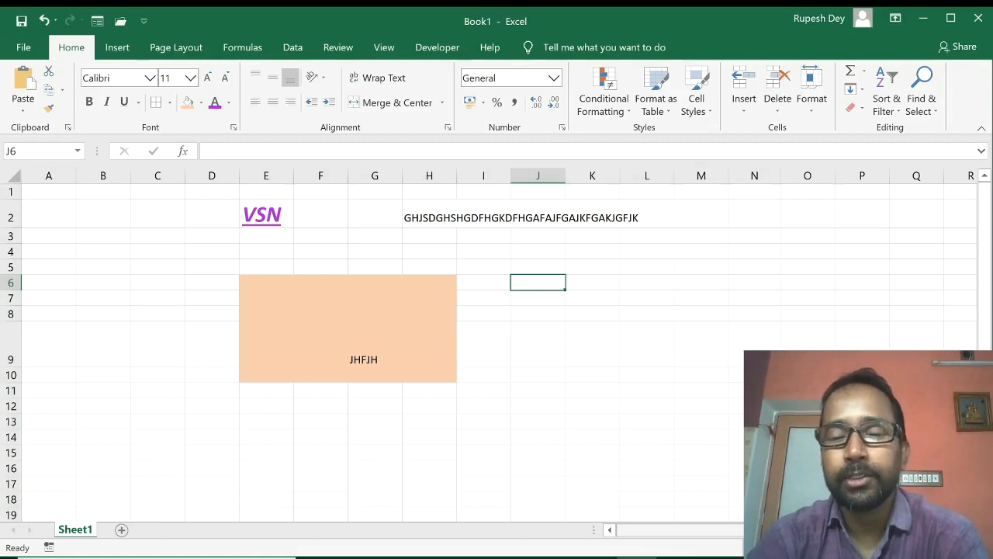
# Add a new sheet and fill cells E5:G7 row by row with the numbers 1 to 9.
pyautogui.click(122, 530)
pyautogui.click(268, 253)
pyautogui.write('1')
pyautogui.press('Tab')
pyautogui.write('2')
pyautogui.press('Tab')
pyautogui.write('3')
pyautogui.press('Return')
pyautogui.write('4\t5')
pyautogui.press('Tab')
pyautogui.write('6')
pyautogui.press('Return')
pyautogui.write('7')
pyautogui.press('Tab')
pyautogui.write('8')
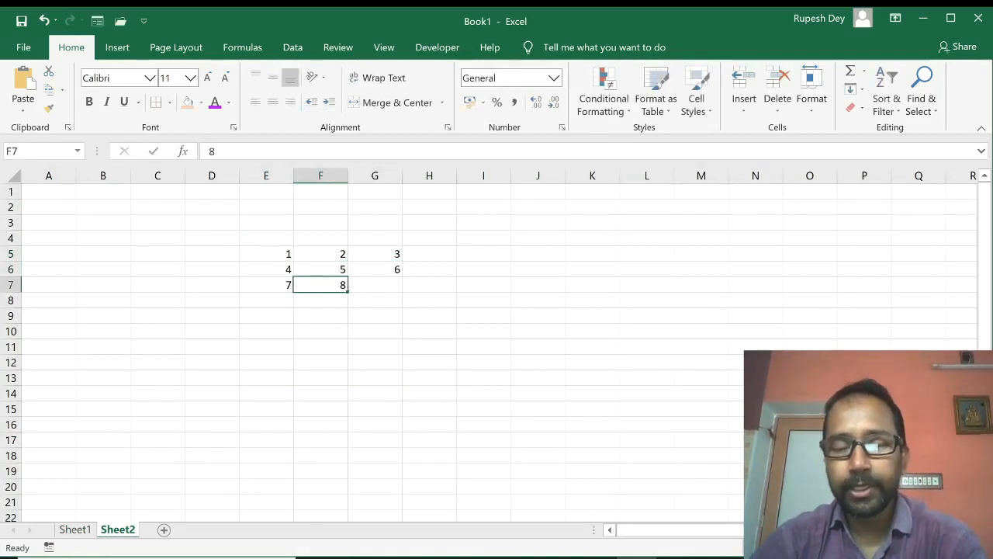
pyautogui.press('Tab')
pyautogui.write('9')
pyautogui.click(648, 380)
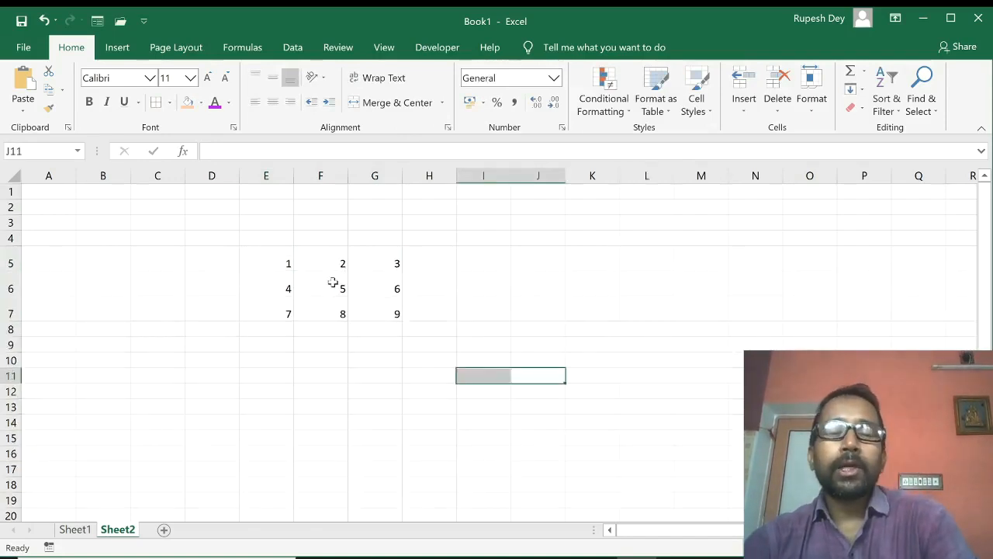
# Insert a blank cell at F6 with the existing cells shifted down, and undo the insertion.
pyautogui.click(332, 283)
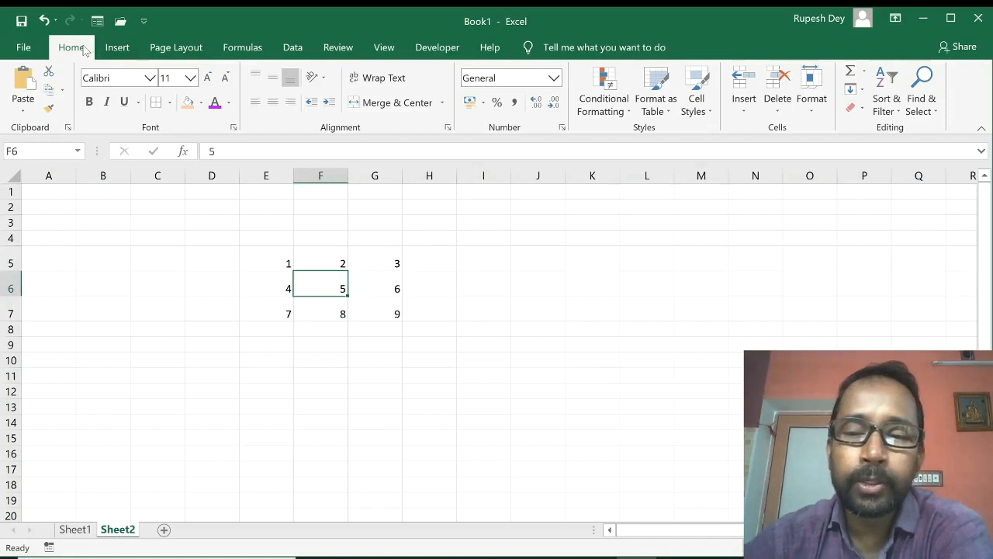
pyautogui.click(745, 114)
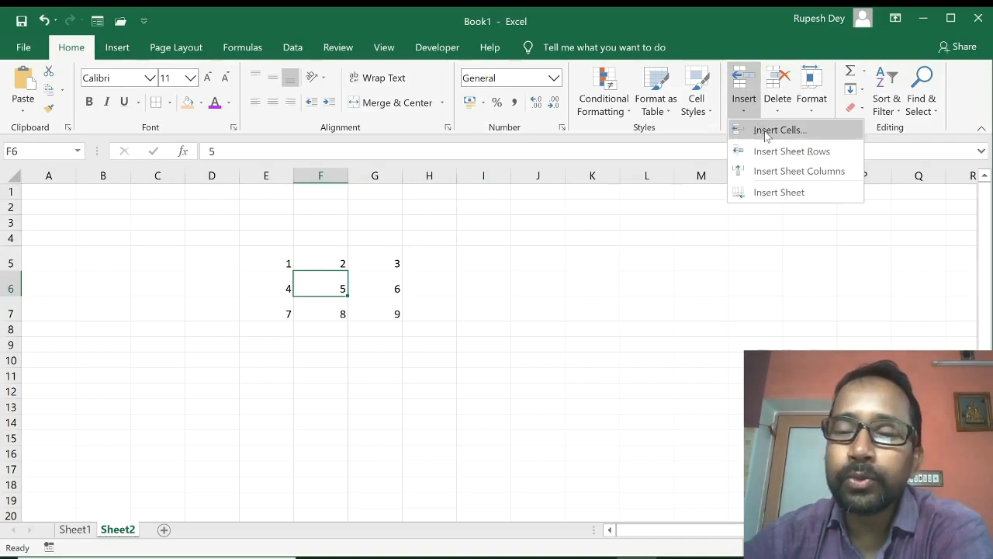
pyautogui.click(766, 132)
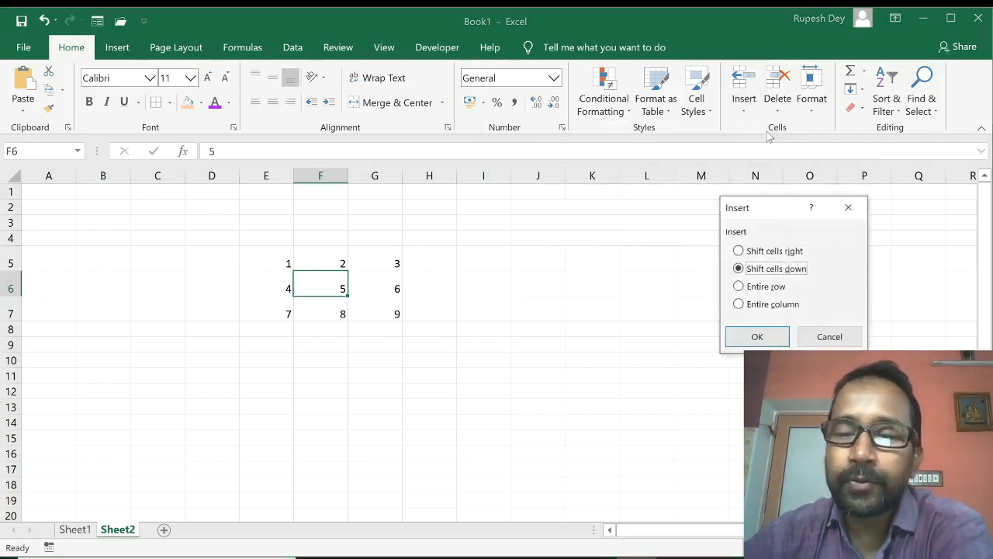
pyautogui.moveTo(770, 221); pyautogui.dragTo(753, 194)
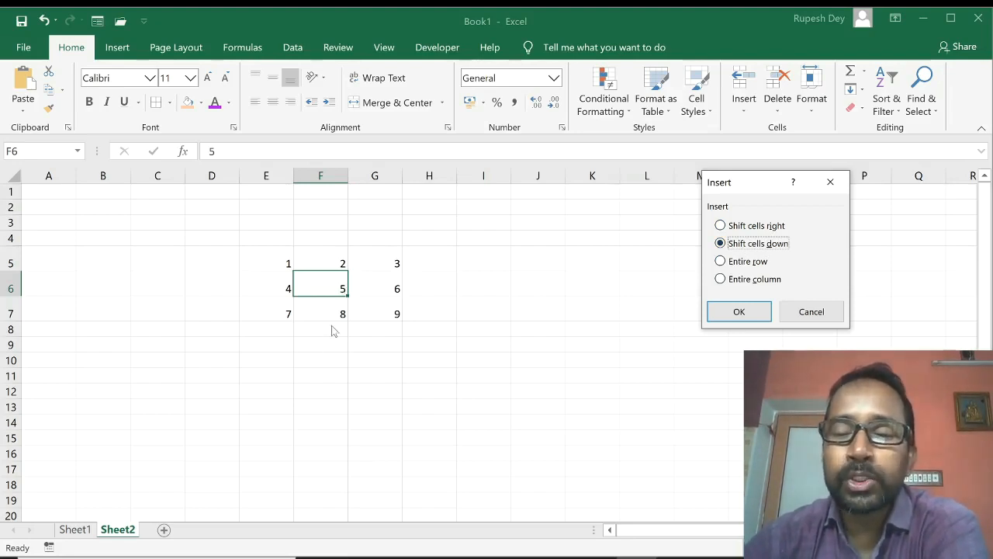
pyautogui.press('Up')
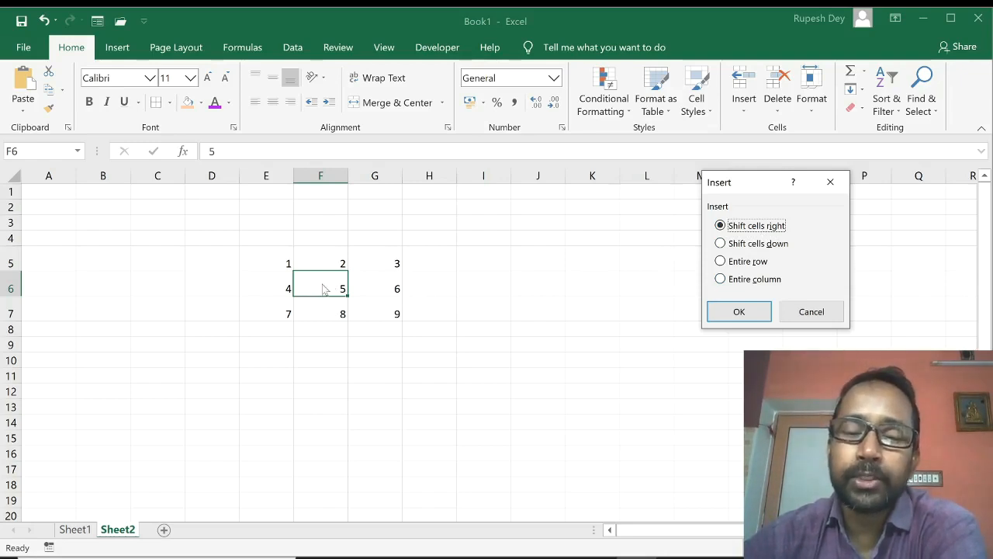
pyautogui.click(738, 247)
pyautogui.click(742, 311)
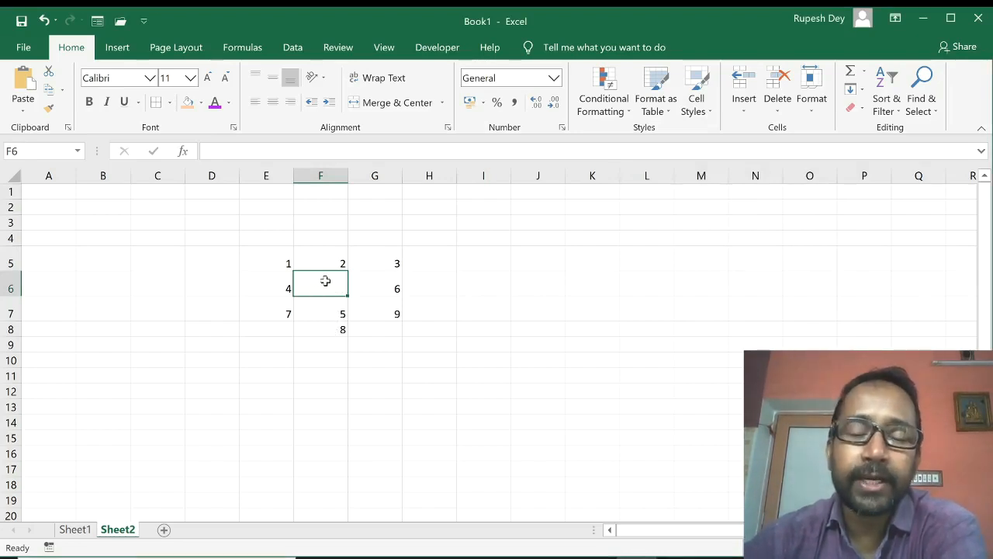
pyautogui.hotkey('ctrl', 'z')
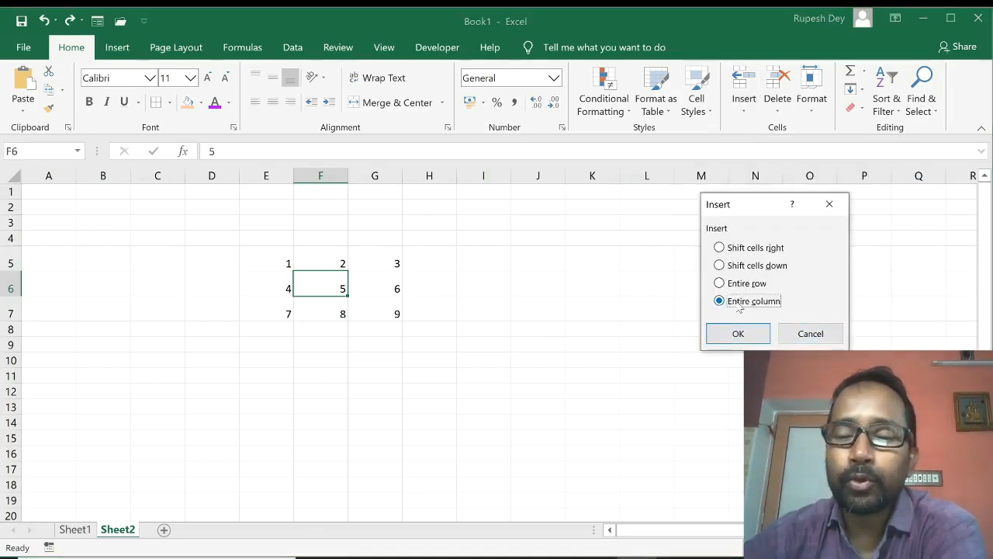
# Insert an entire column at cell F6, select the new column F, and undo the insertion.
pyautogui.click(742, 333)
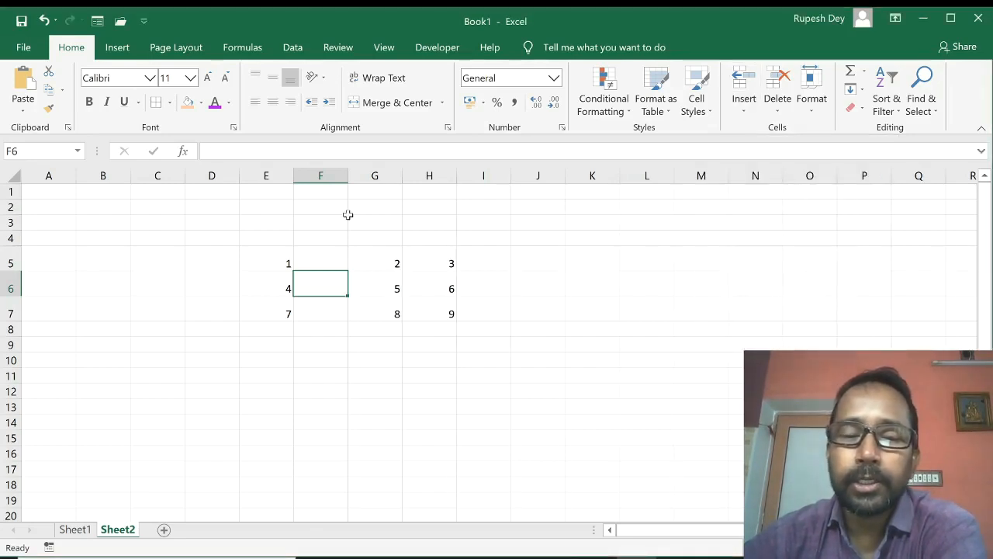
pyautogui.click(332, 175)
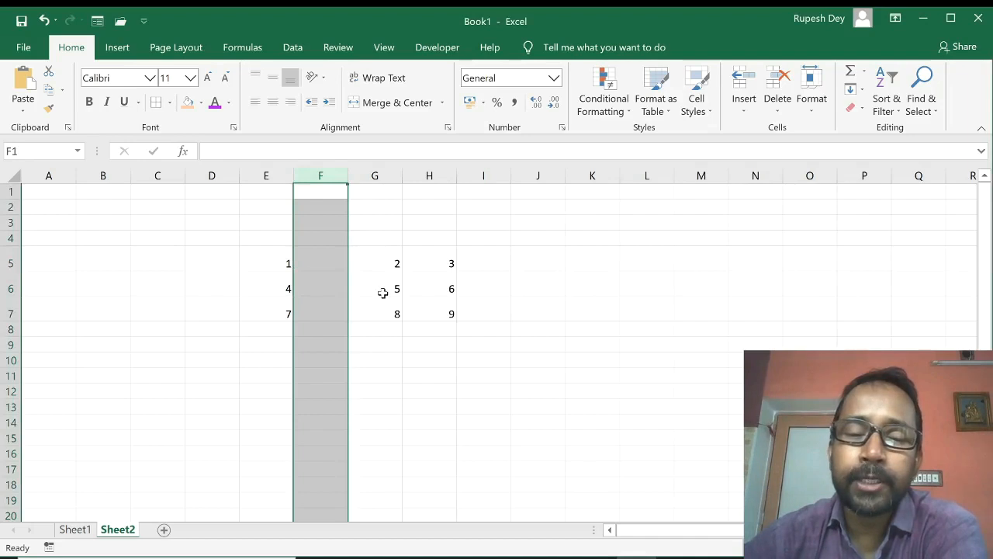
pyautogui.hotkey('ctrl', 'z')
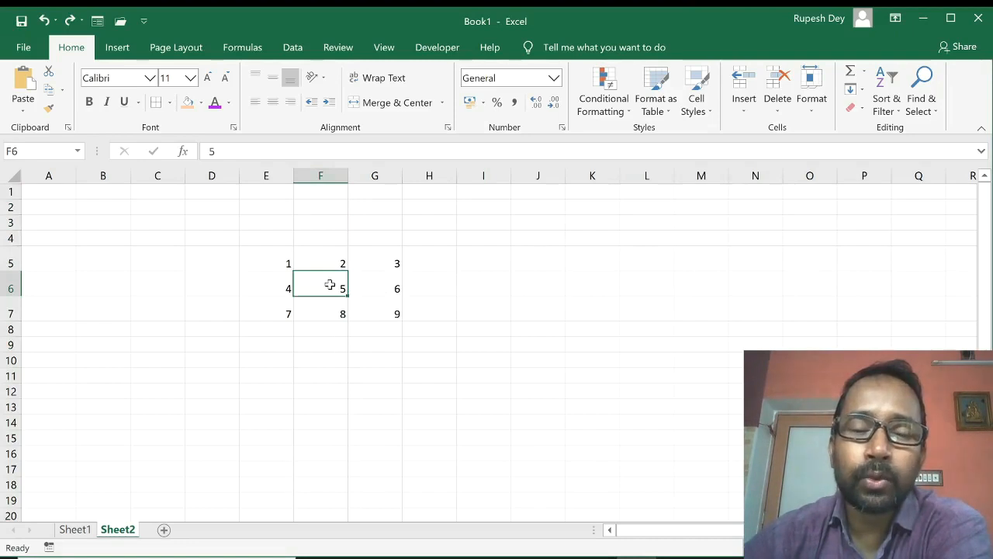
# Insert a sheet row above the row containing 4, 5 and 6, and undo the insertion.
pyautogui.click(737, 112)
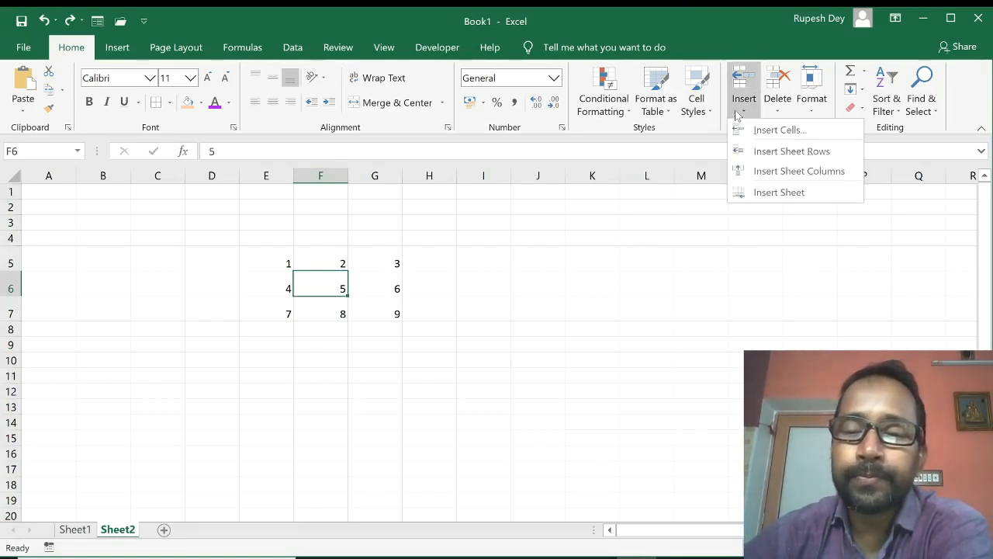
pyautogui.click(783, 151)
pyautogui.click(10, 284)
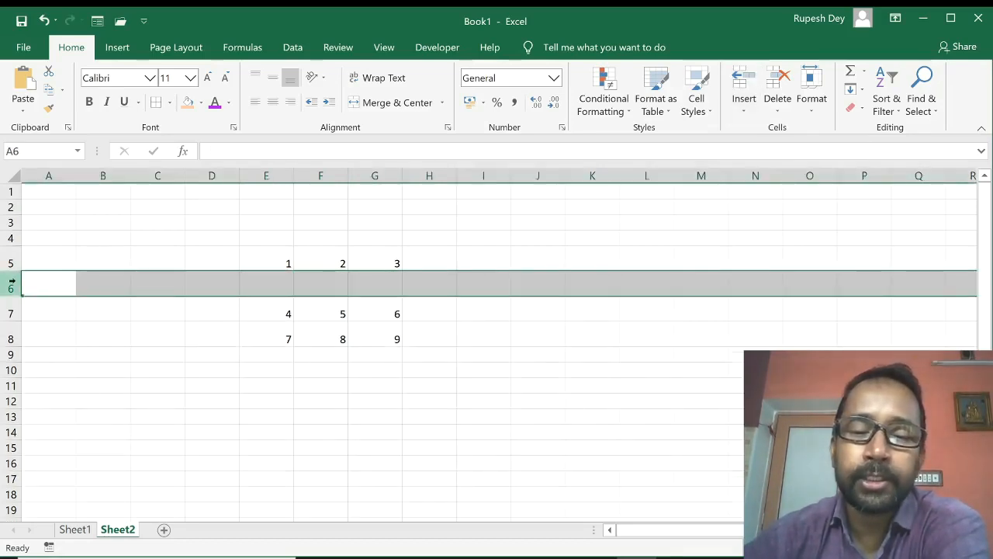
pyautogui.click(339, 284)
pyautogui.hotkey('ctrl', 'z')
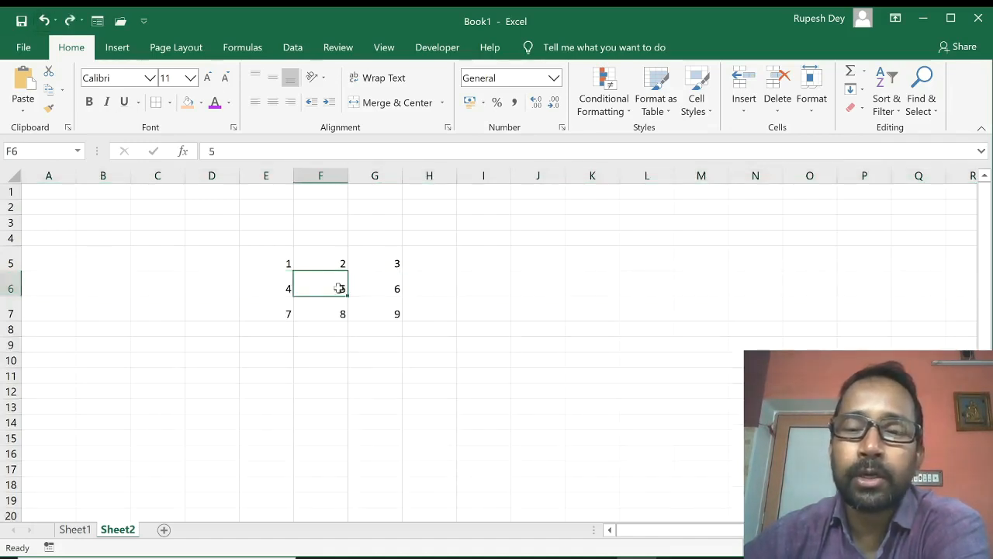
pyautogui.click(743, 105)
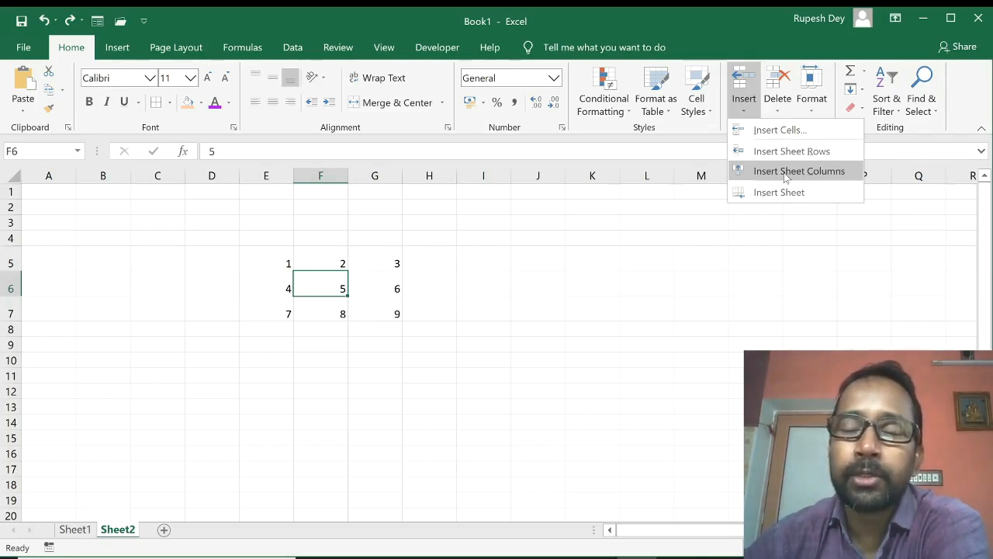
pyautogui.press('Escape')
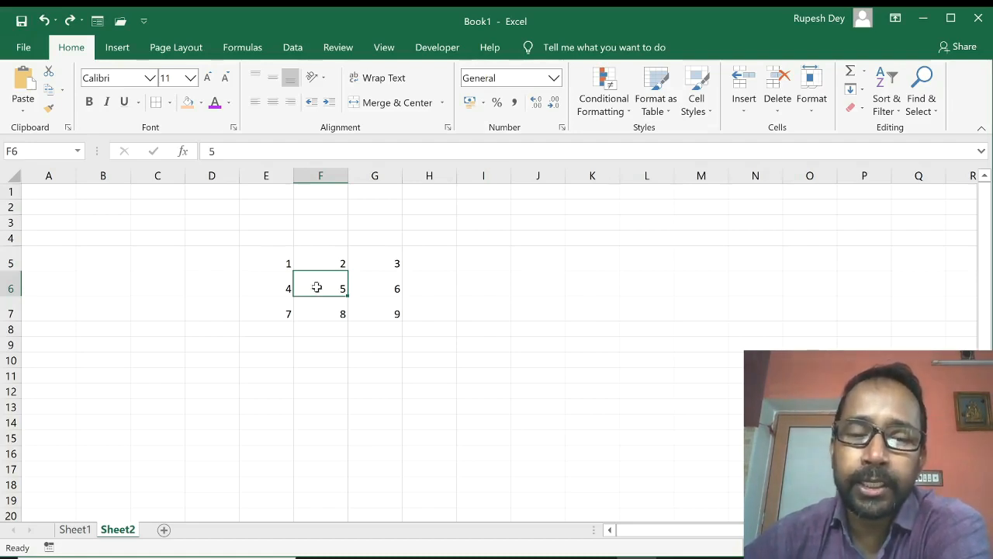
# Delete cell F6 with the cells below shifted up, and undo the deletion.
pyautogui.click(778, 114)
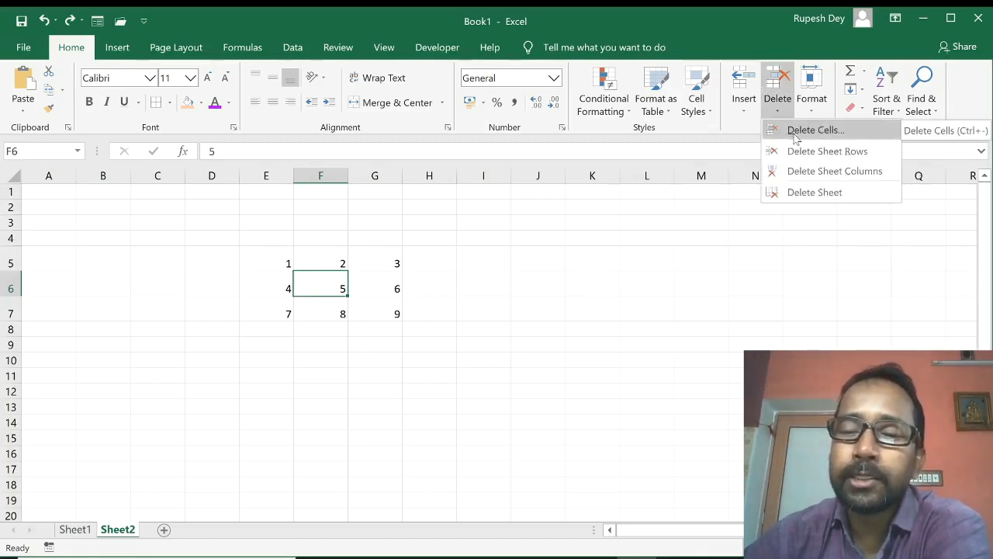
pyautogui.click(793, 135)
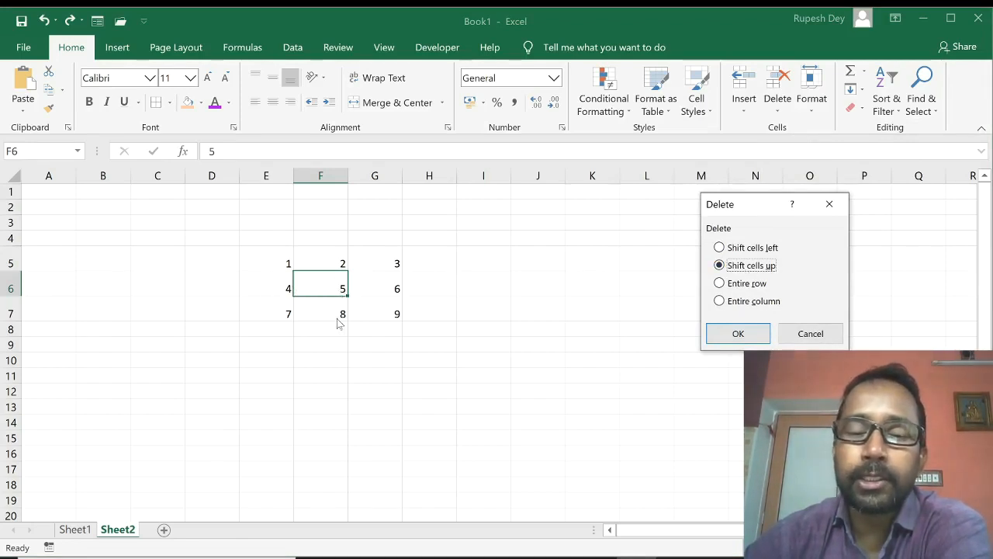
pyautogui.click(738, 333)
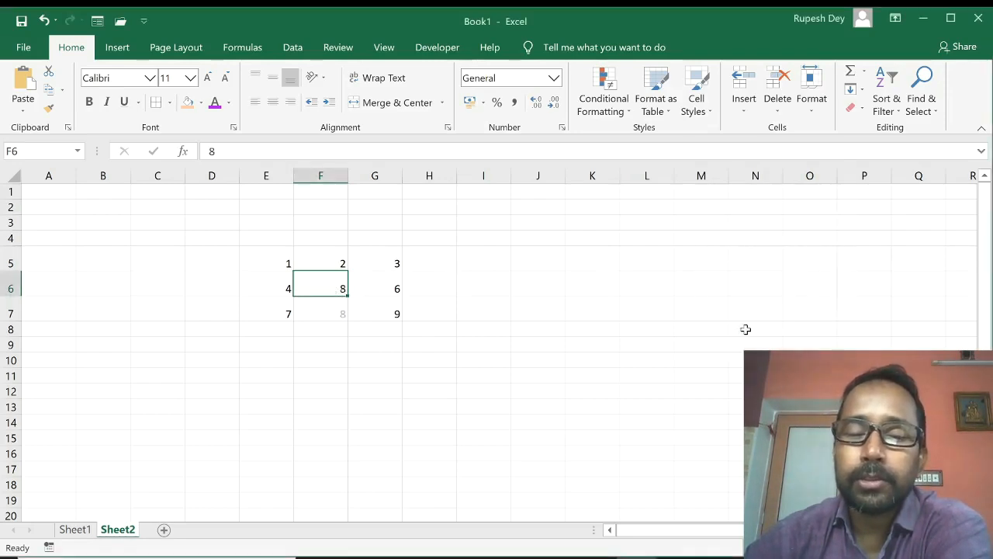
pyautogui.hotkey('ctrl', 'z')
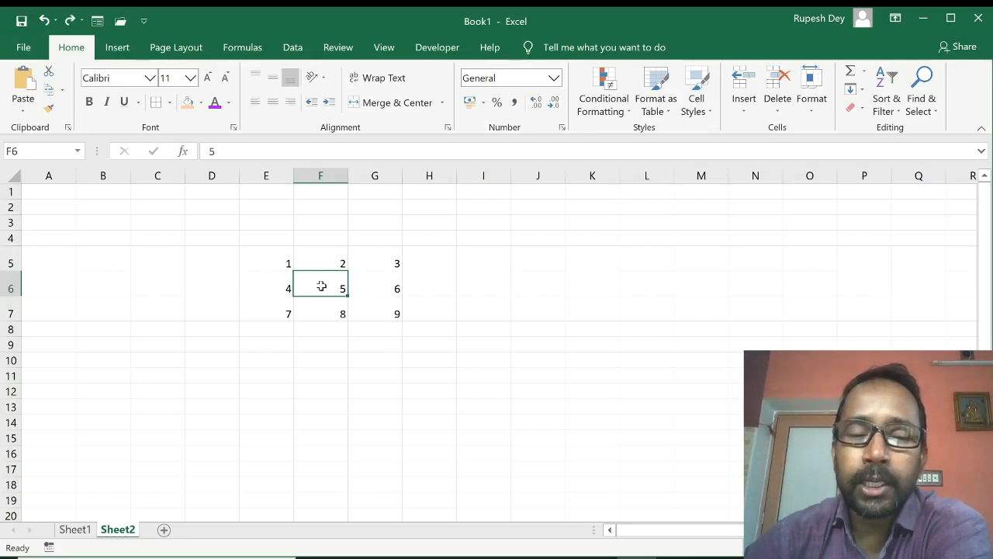
# Delete the sheet row containing cell F6.
pyautogui.click(778, 109)
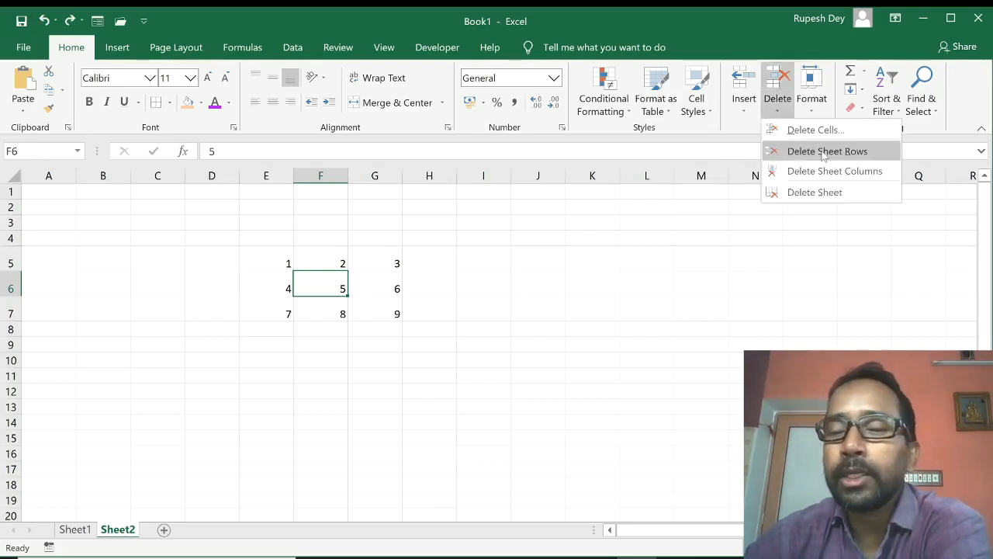